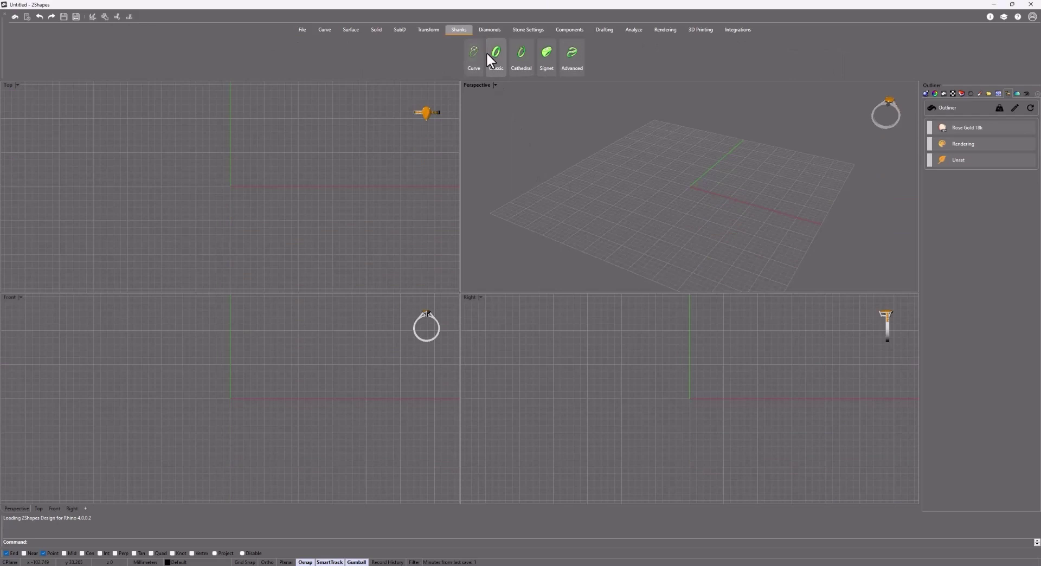
Generate a classic shank ring band from the Shanks > Classic command.
click(495, 59)
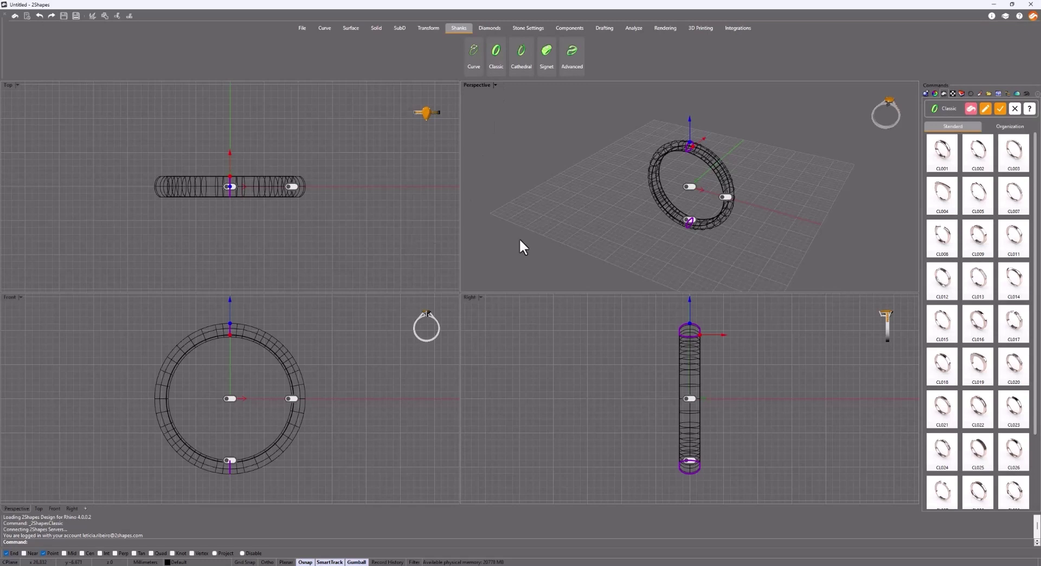
Pick the CL001 ring design, open its parameters, and shade the Perspective, Top, Front and Right views.
click(945, 165)
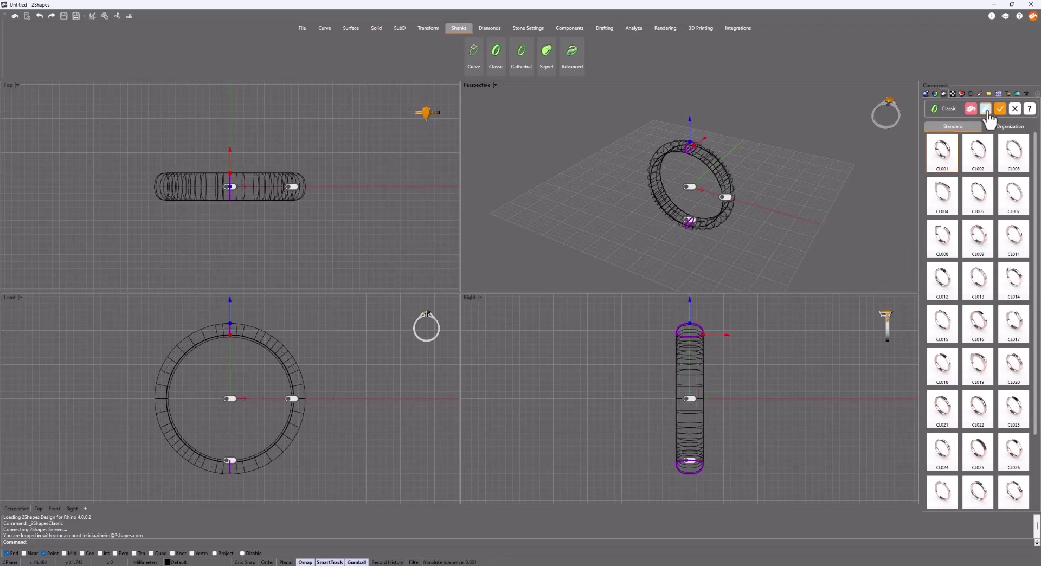
click(986, 109)
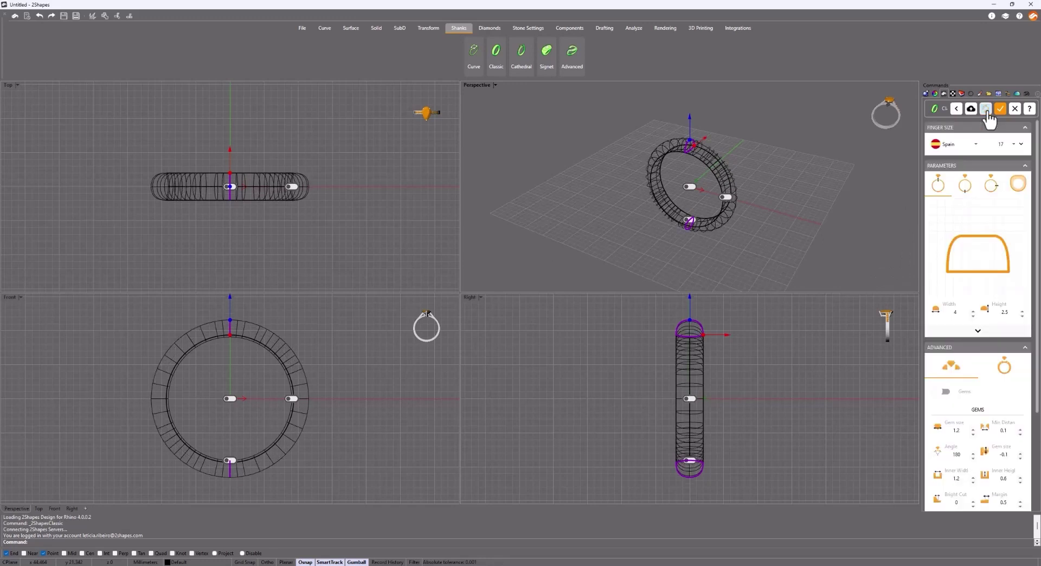
mouse_move(848, 225)
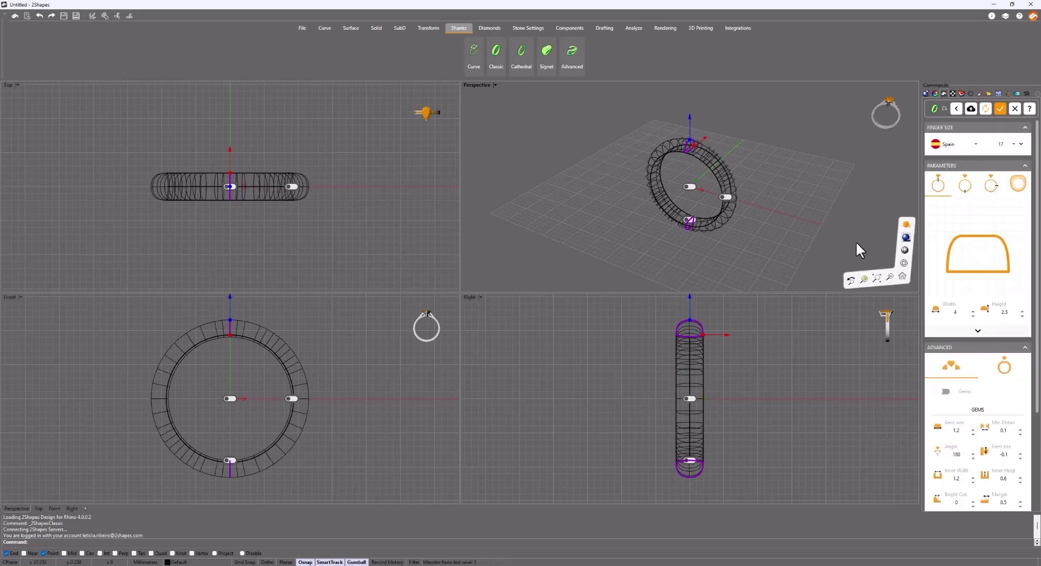
click(905, 250)
mouse_move(437, 229)
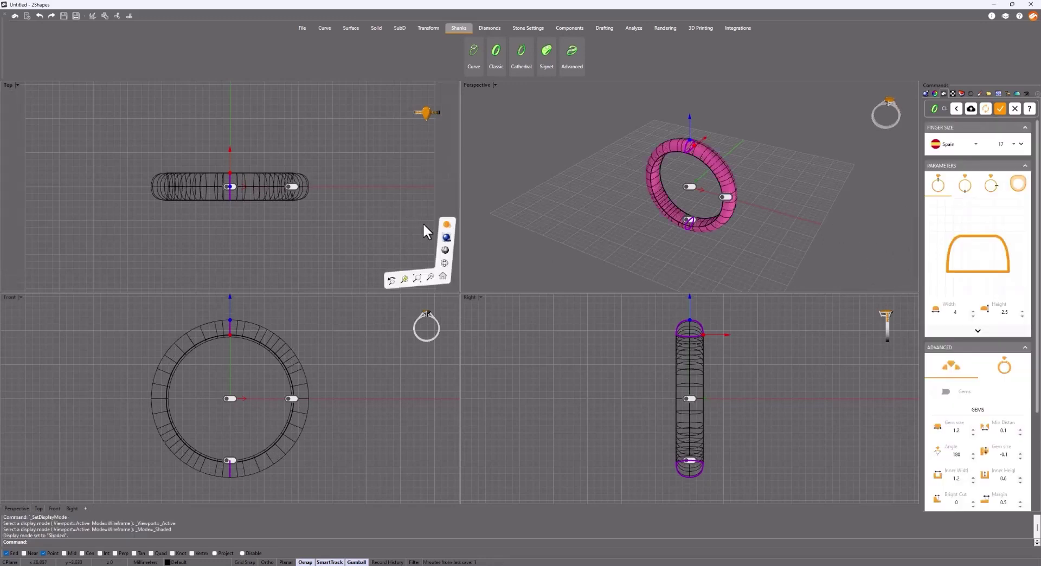
click(445, 250)
mouse_move(400, 411)
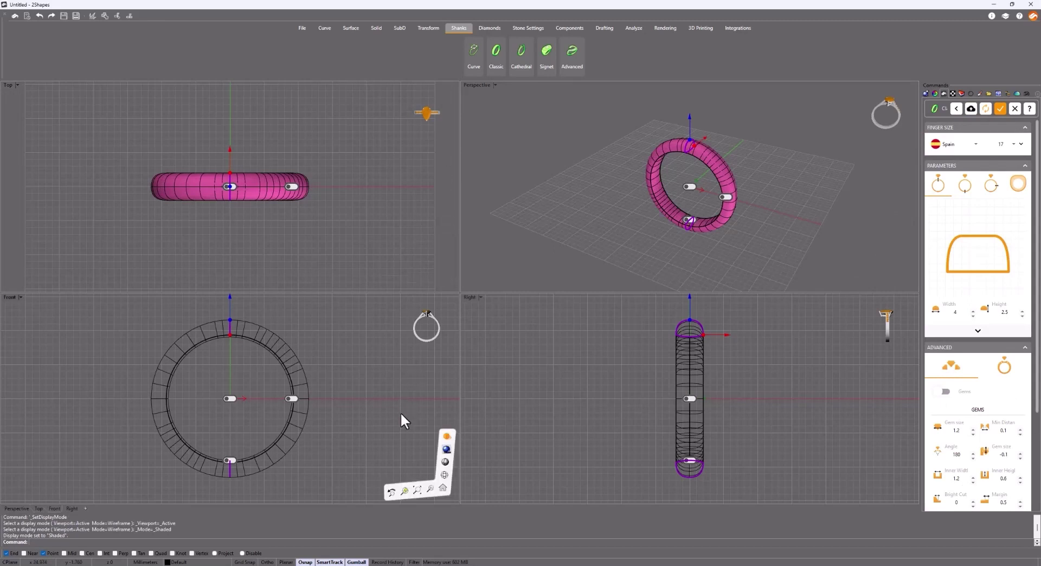
click(444, 463)
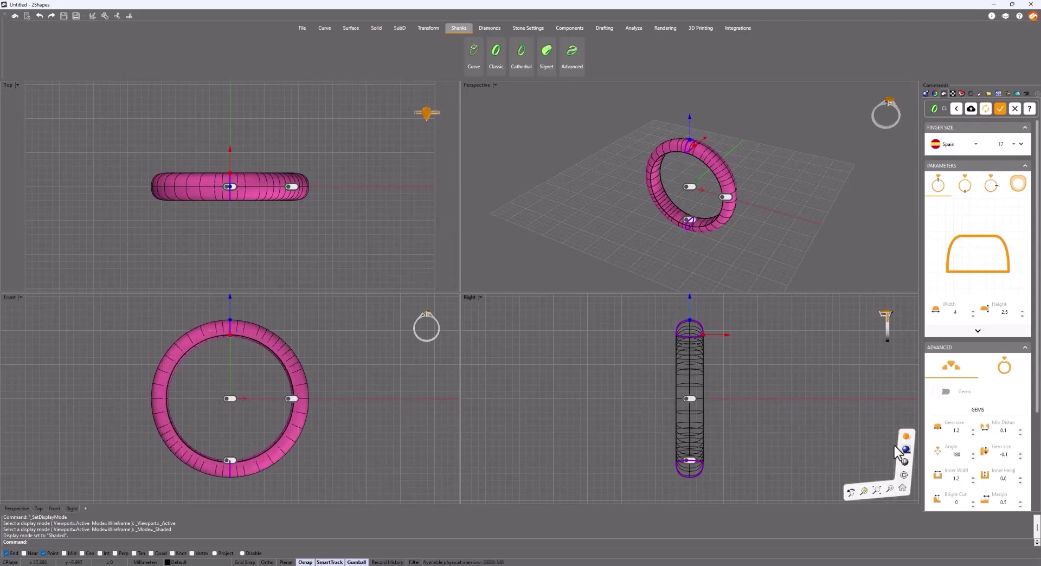
click(906, 462)
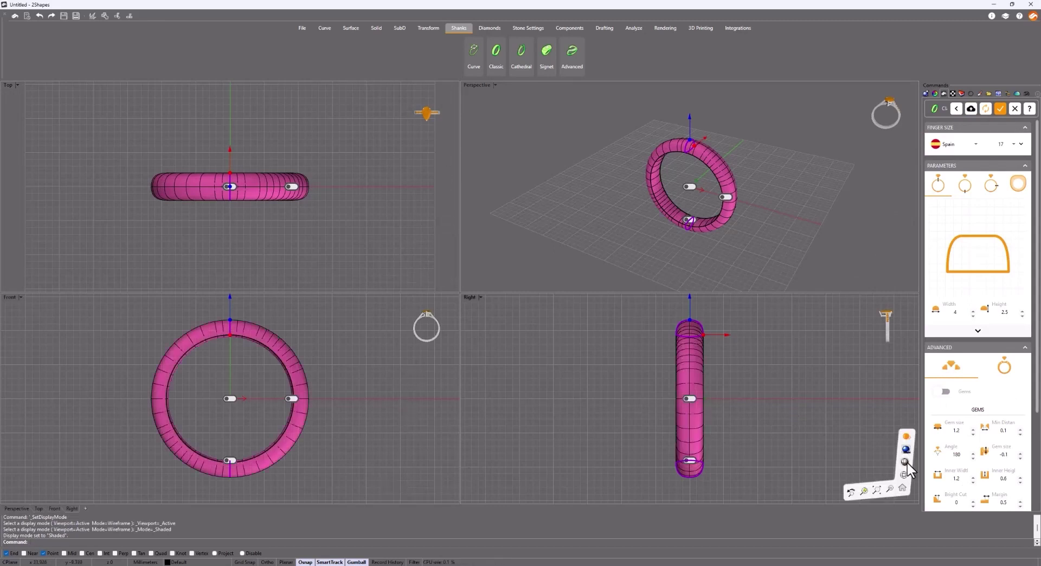
Replace the shank profile with shape 084 from the profile library.
mouse_move(944, 241)
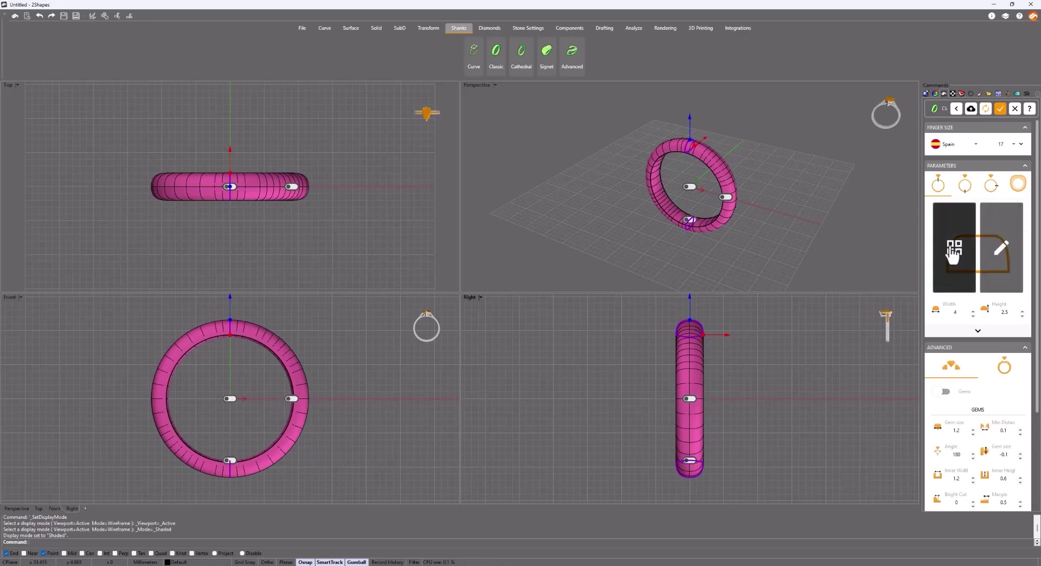
click(953, 248)
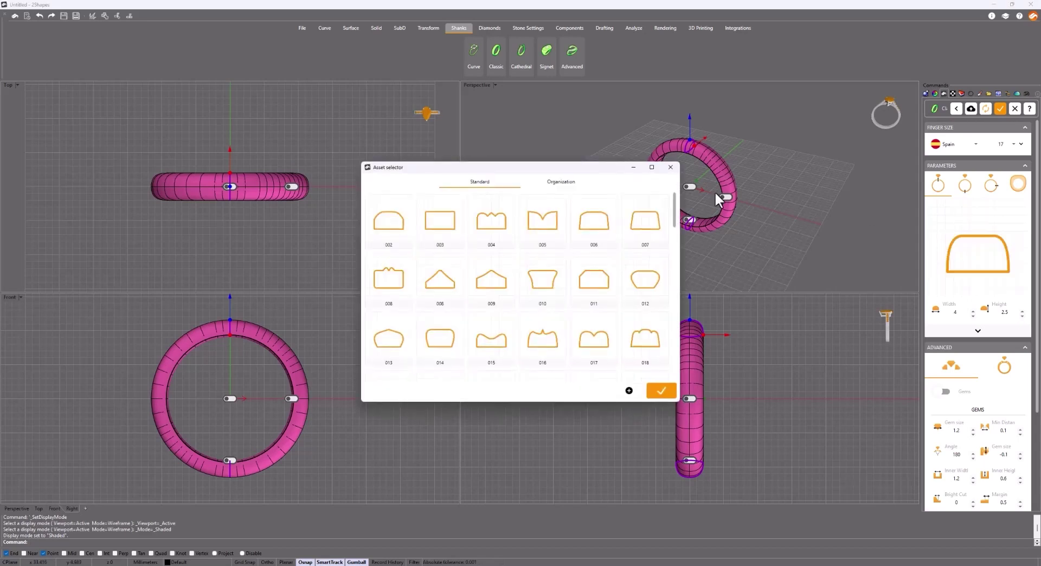
drag(673, 205, 687, 349)
click(654, 236)
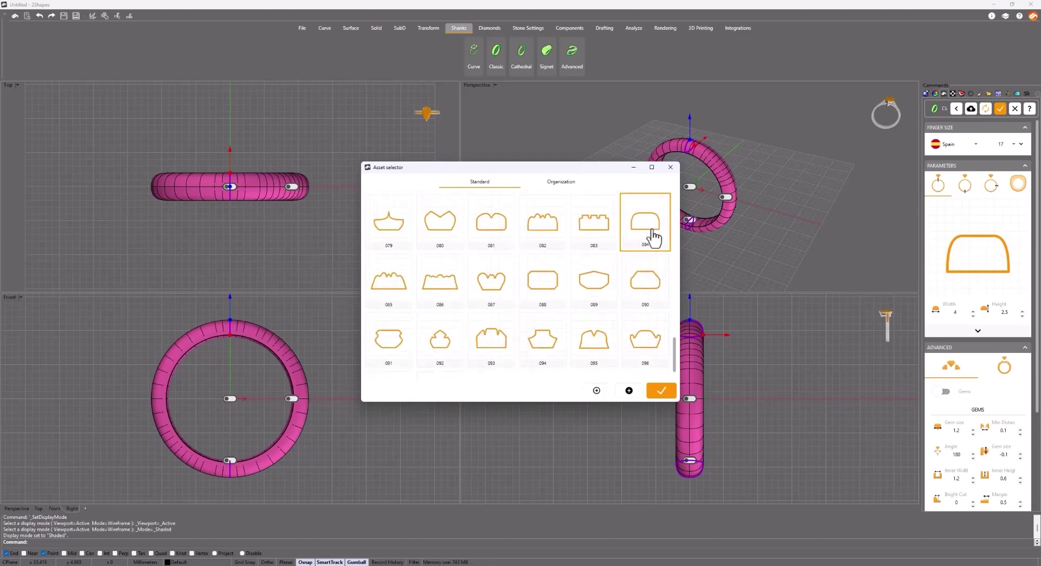
click(663, 389)
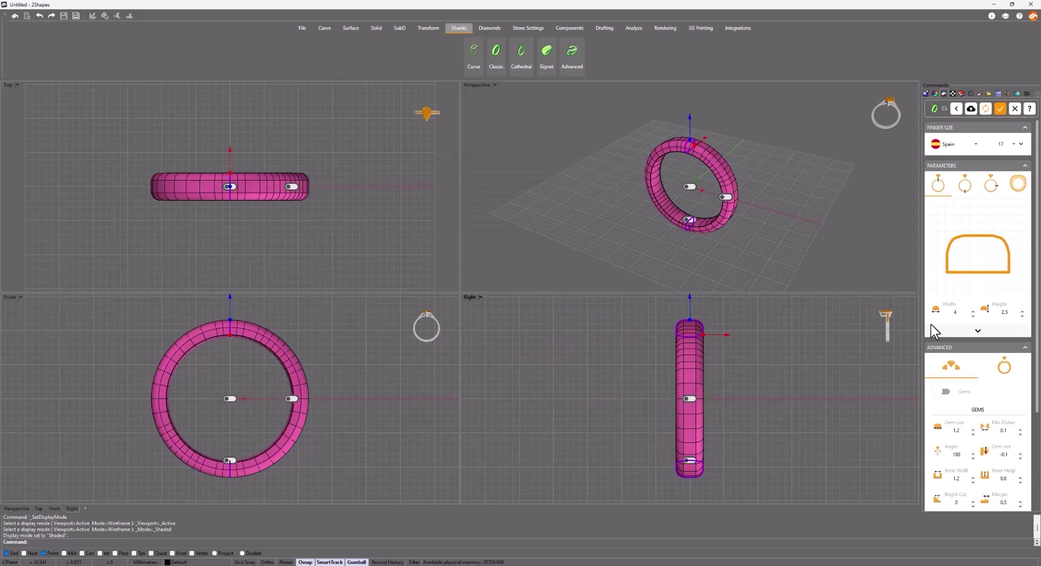
Set the band profile width to 1.5 and height to 2.
double_click(948, 312)
text(1.5)
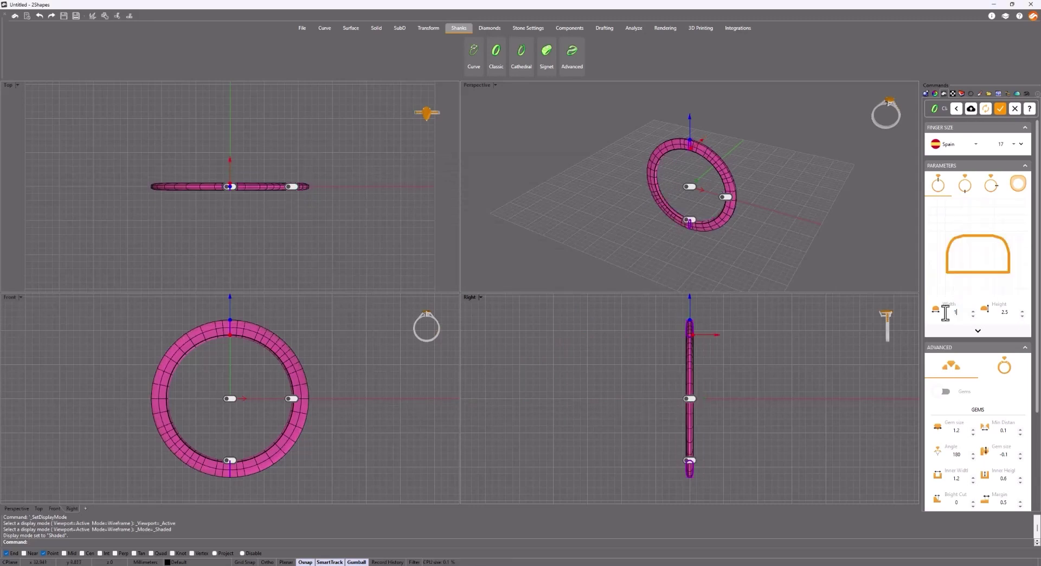
double_click(1007, 312)
text(2)
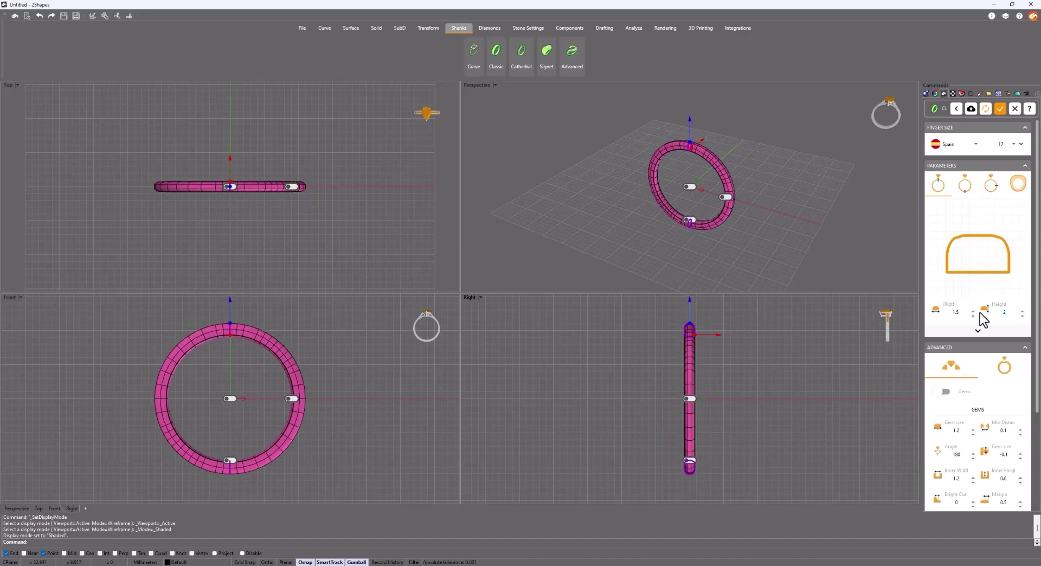
Give the ring's second profile section the 084 profile shape.
click(968, 188)
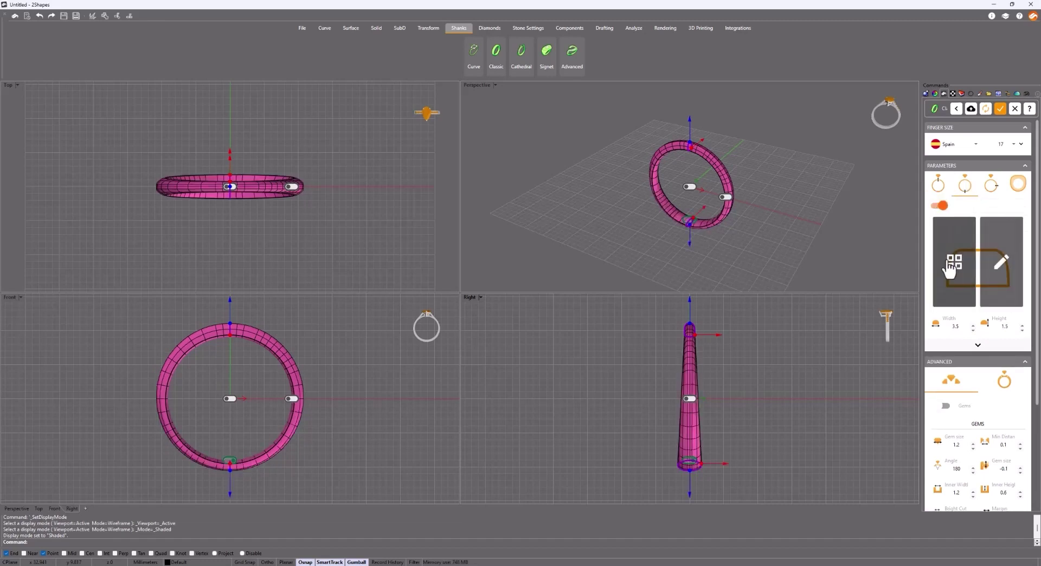
click(953, 263)
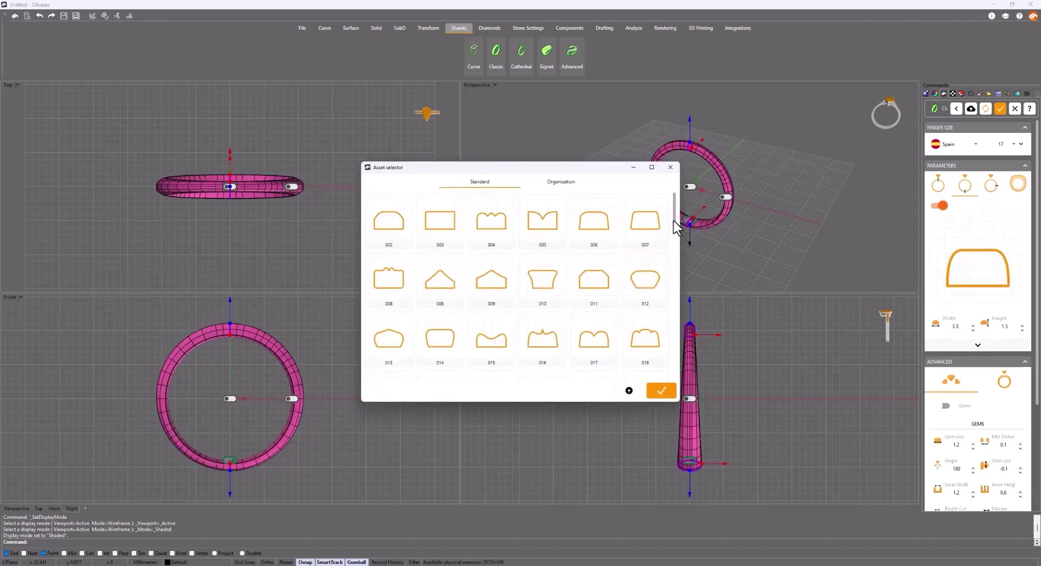
drag(674, 221, 675, 347)
click(653, 322)
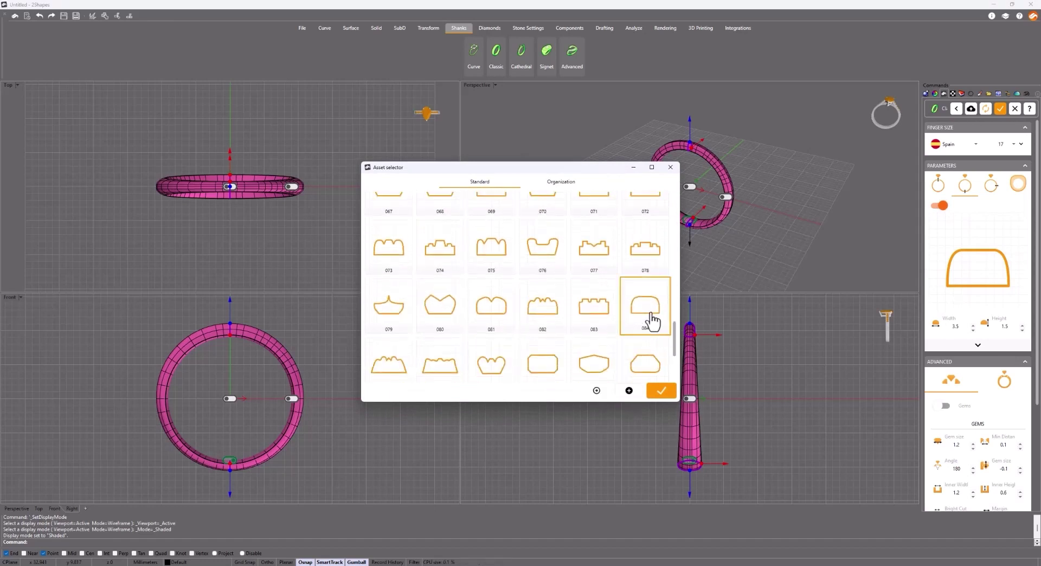
click(661, 391)
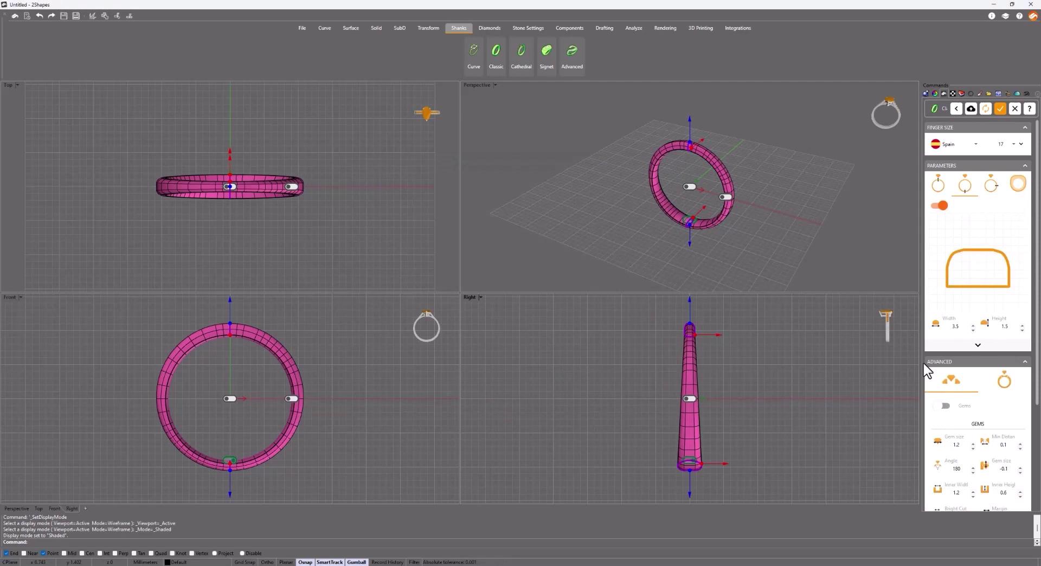
Set the second section's width to 2.5 and height to 2.
click(957, 326)
text(2.5)
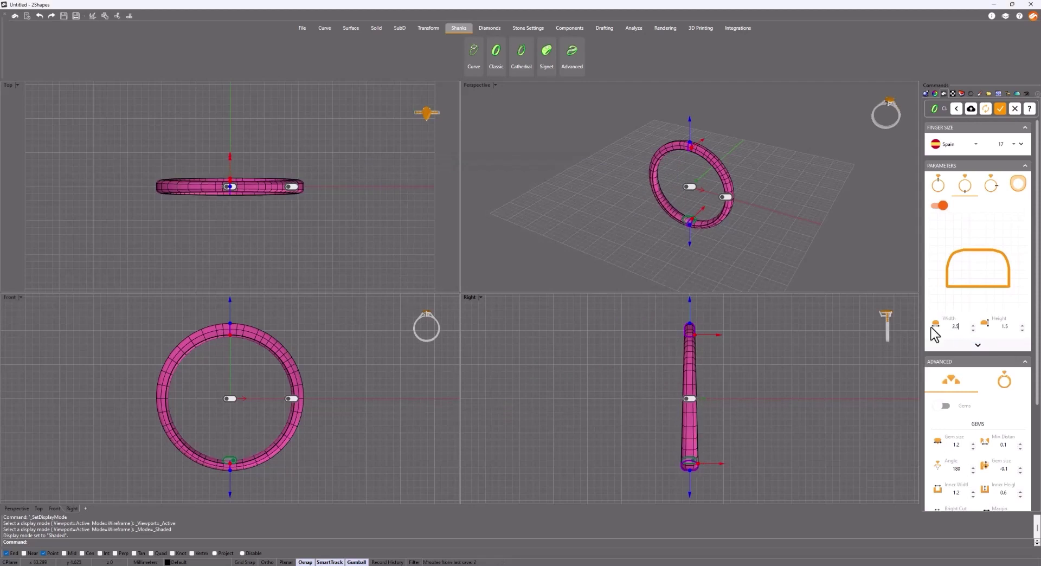
click(1011, 327)
text(2)
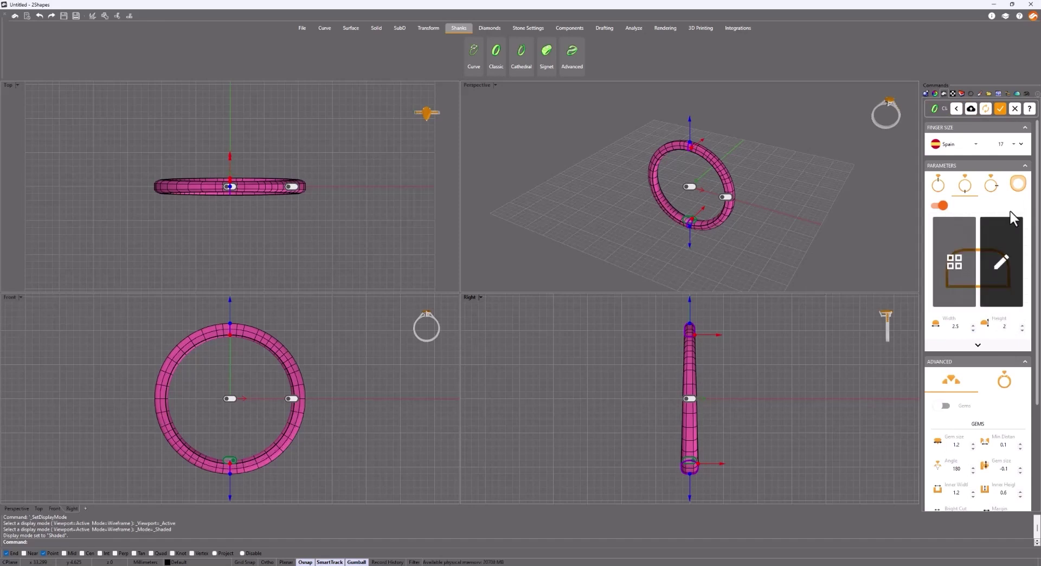
Turn on a custom ring outline and apply outline shape 006.
click(1017, 196)
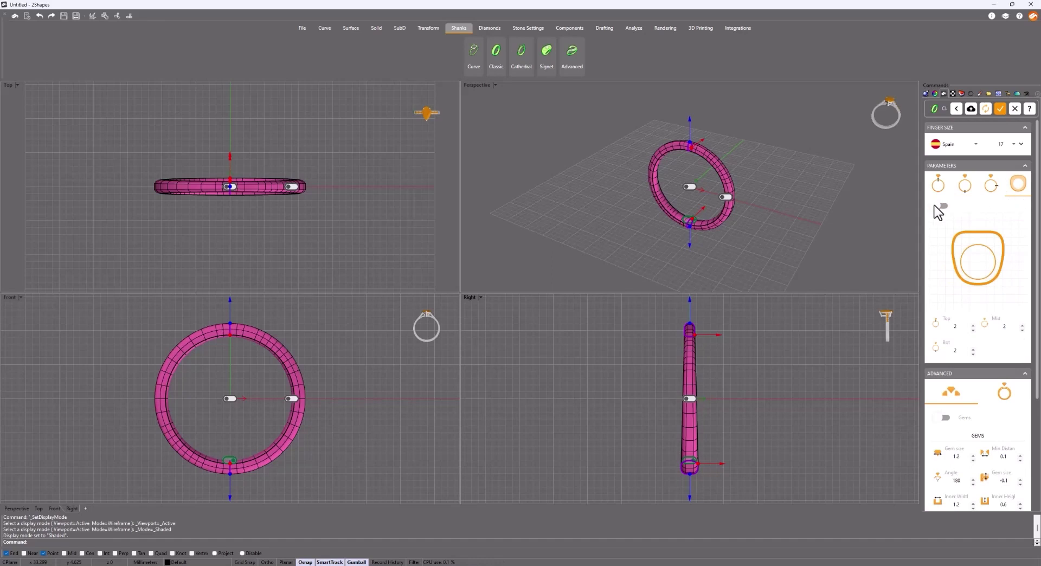
click(941, 207)
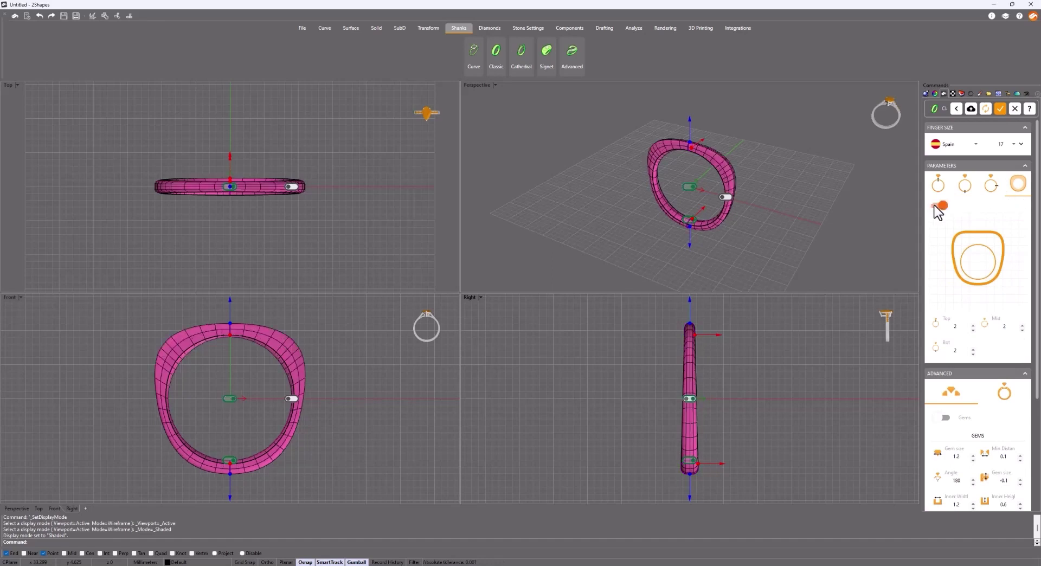
click(957, 268)
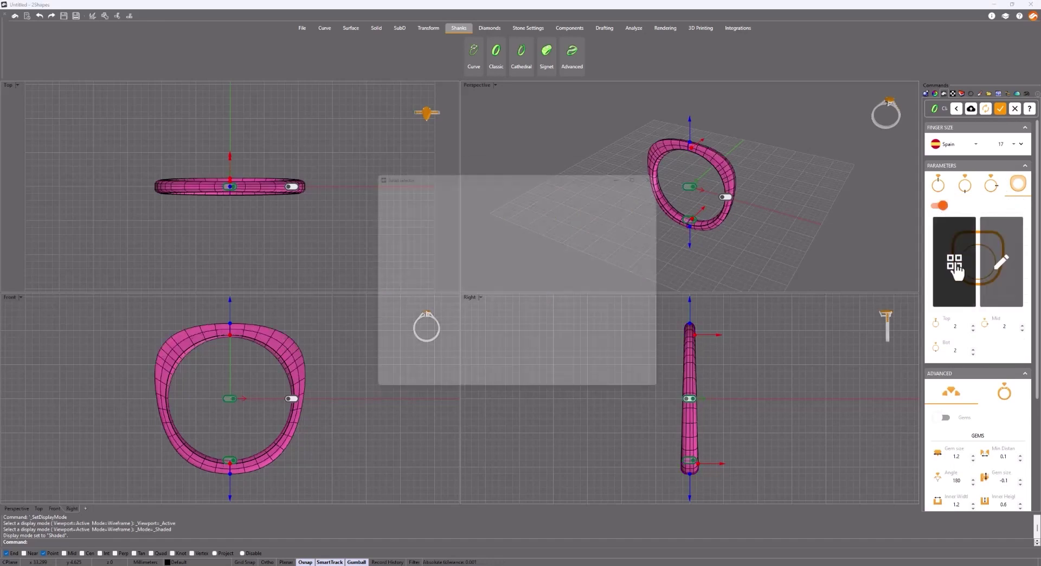
click(658, 226)
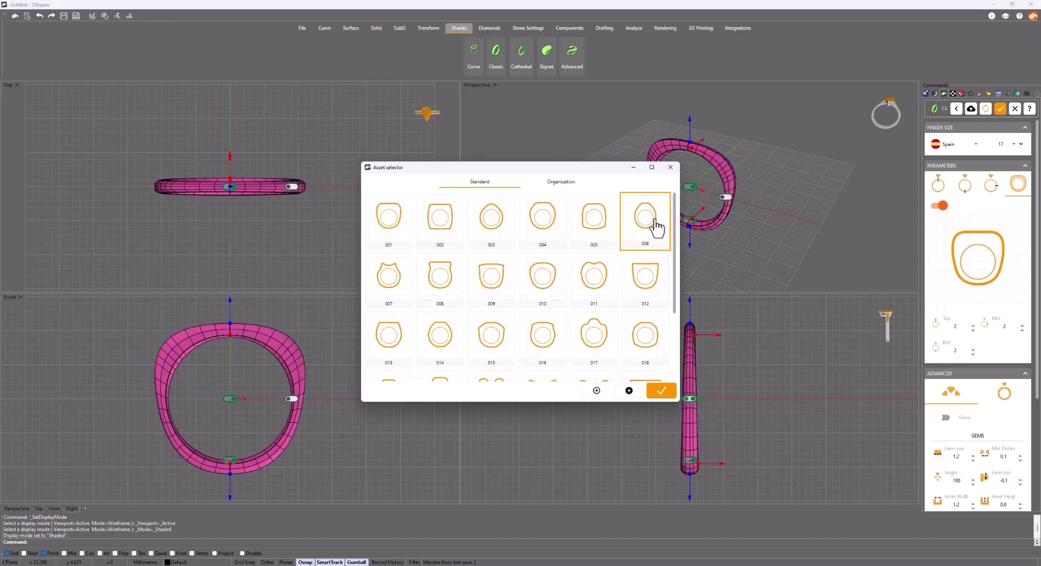
click(664, 395)
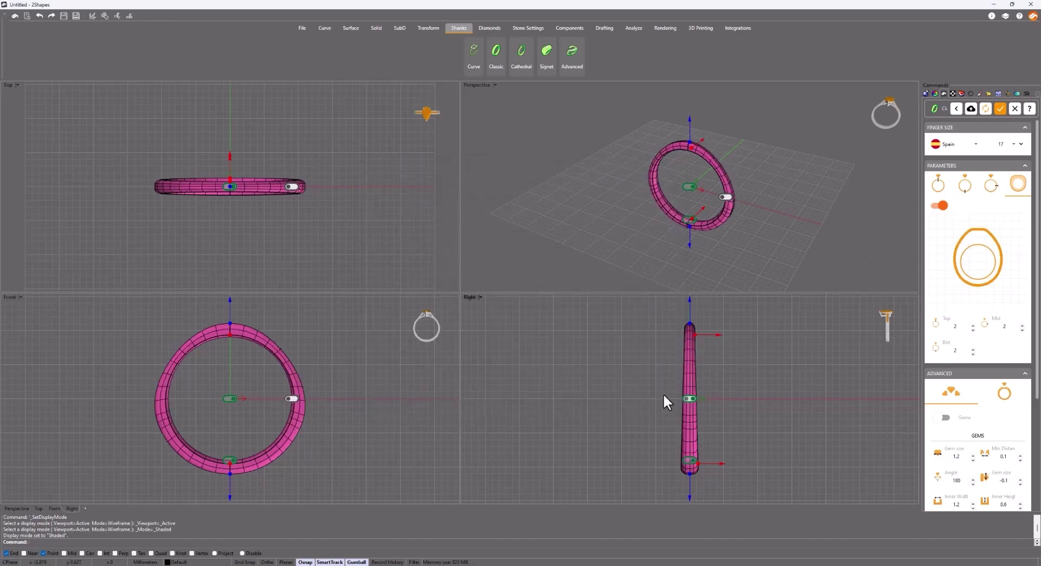
Set the shank thickness to Top 4, with Mid and Bot at 2.
click(955, 326)
text(4)
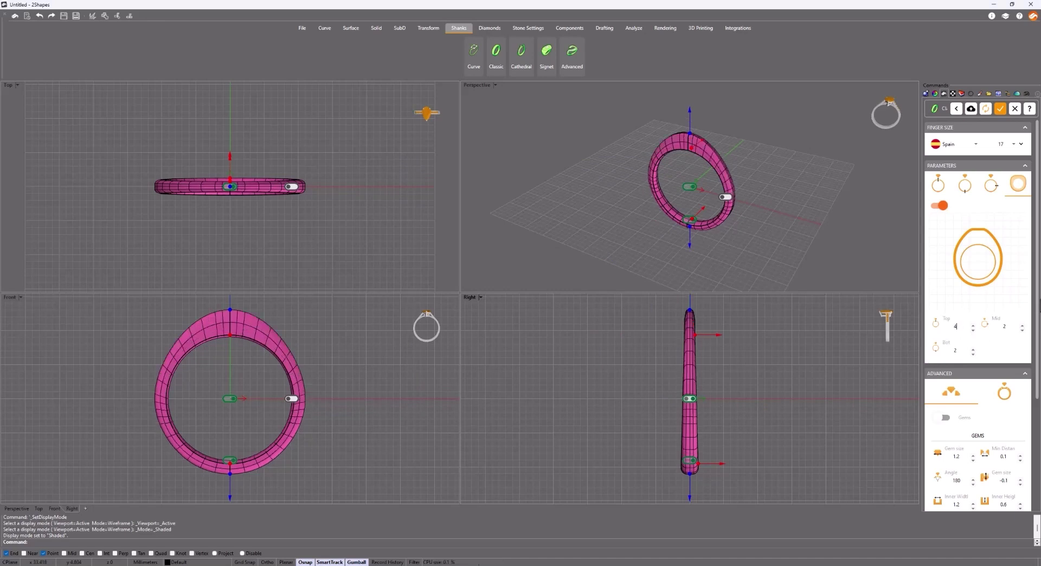
click(997, 327)
click(955, 350)
Add a Pinch opening of 4.7 with Base X 1.8, Base Y 1.3 and Base Z 1.1.
click(1013, 397)
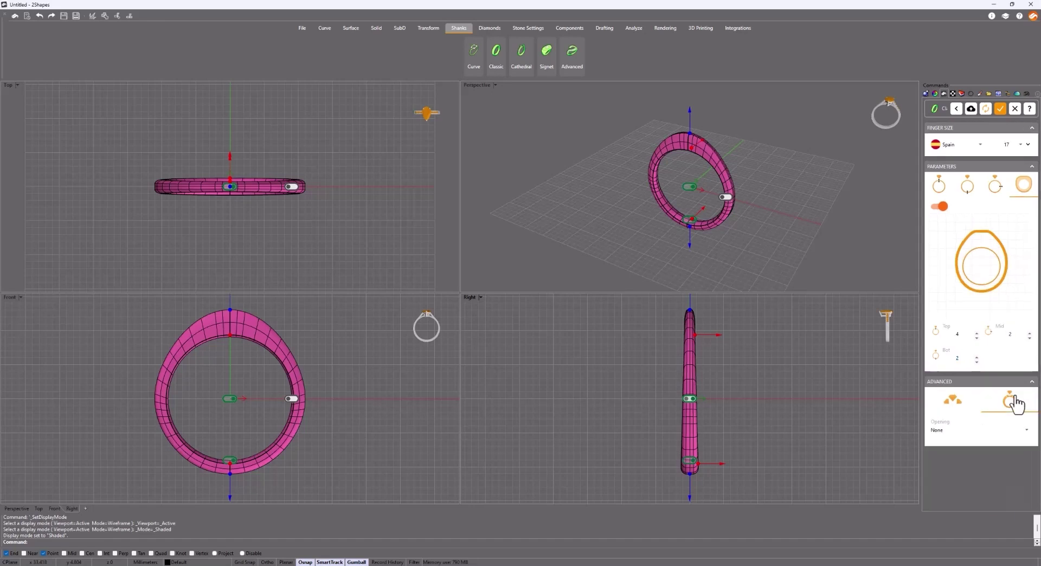
click(1028, 429)
click(988, 453)
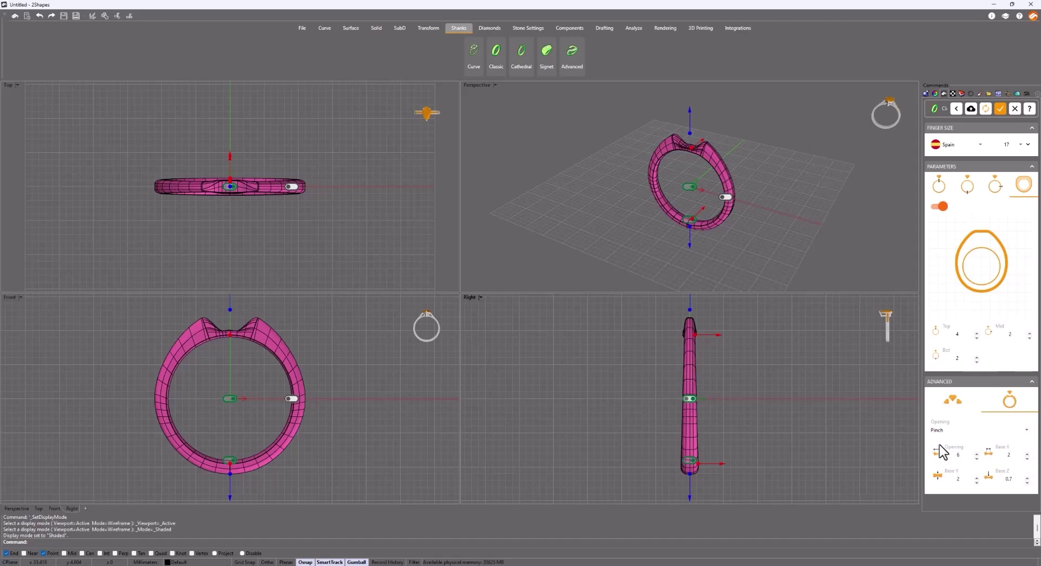
text(4)
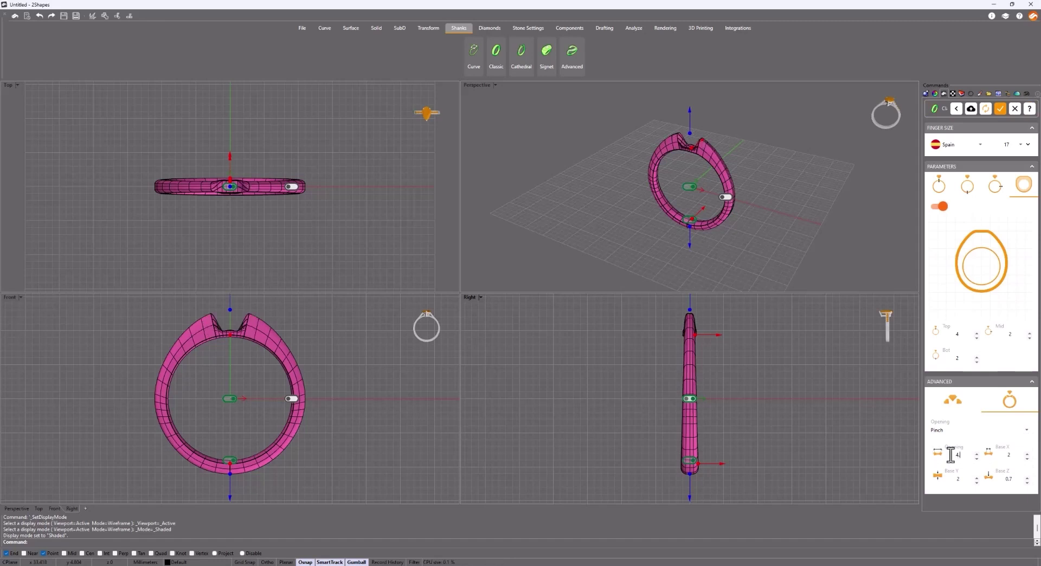
text(.7)
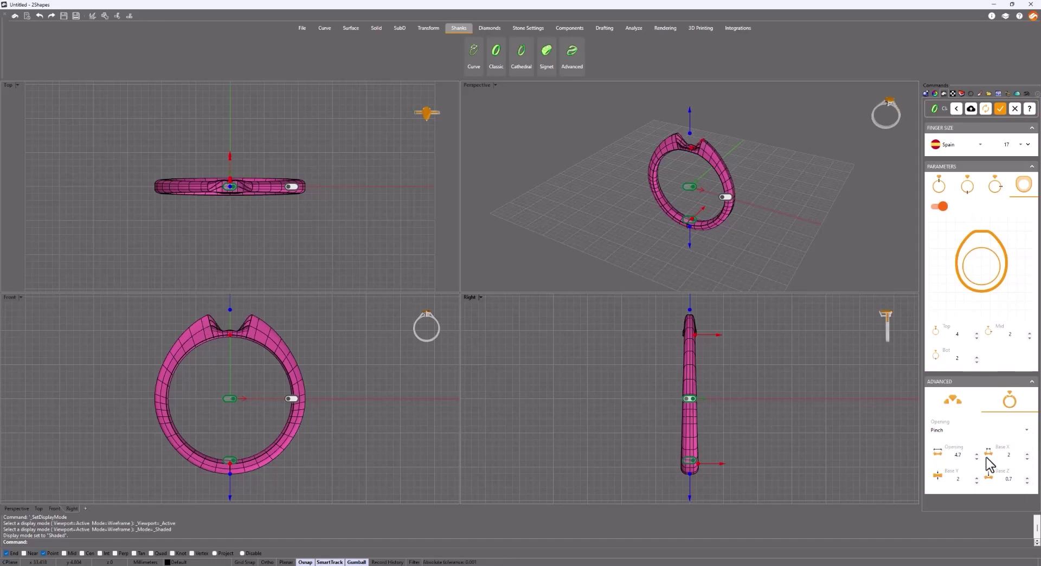
double_click(1002, 454)
text(1.8)
text(1.3)
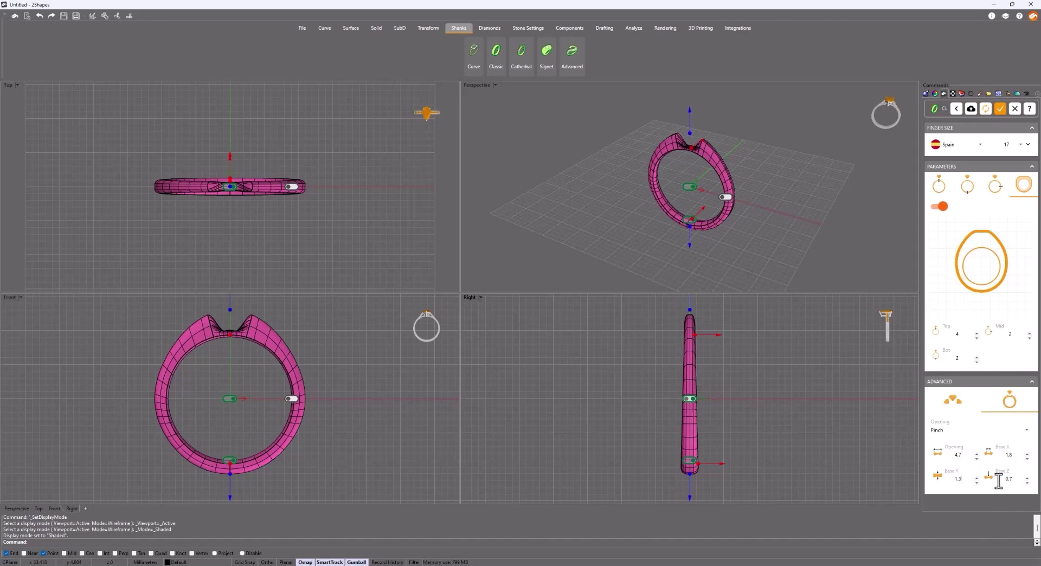
click(998, 479)
text(1.1)
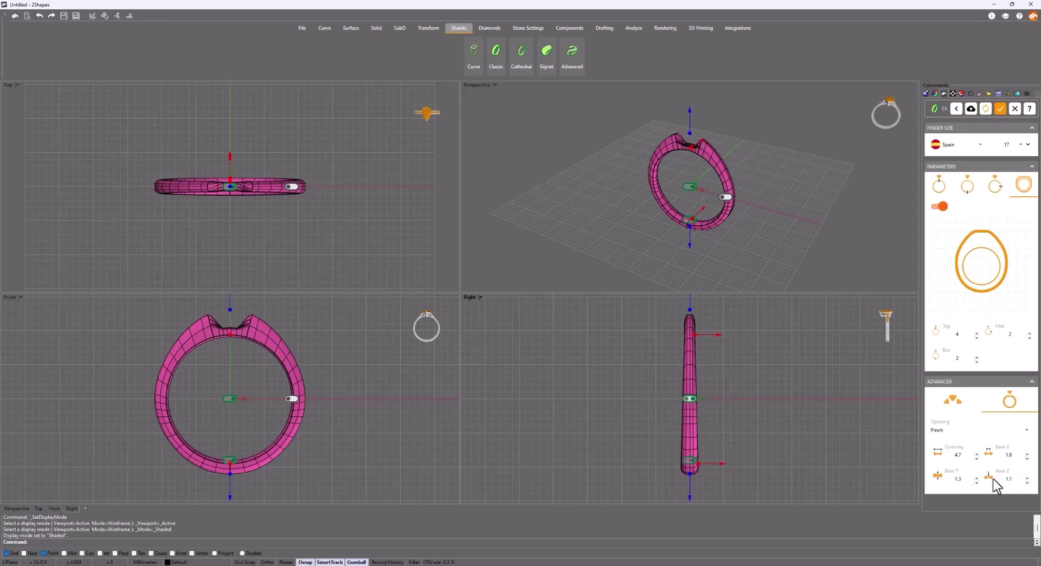
Commit the pinched shank as Classic (1) and bring up the Diamonds gem tools.
click(1002, 111)
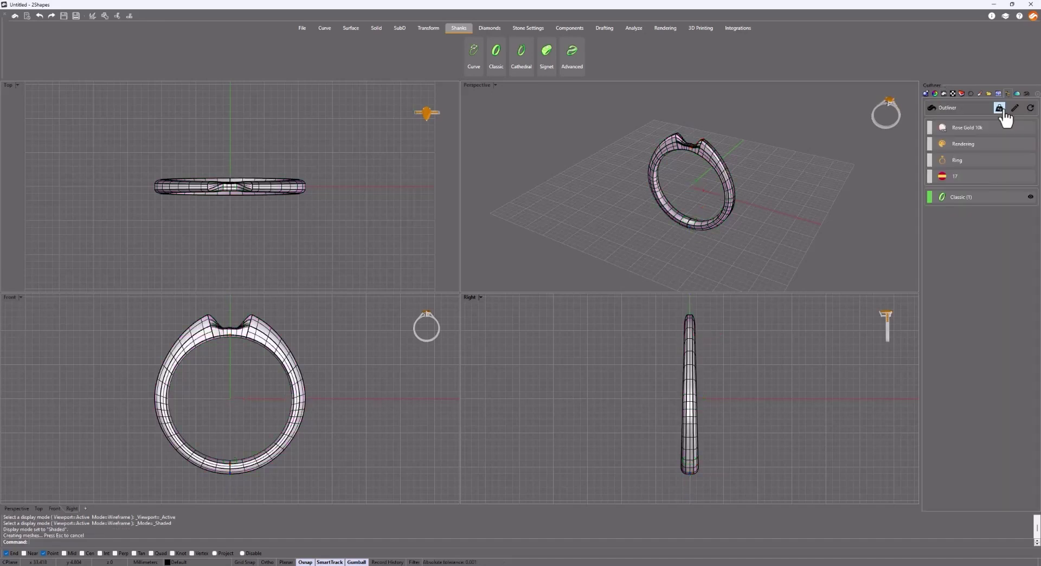
click(490, 28)
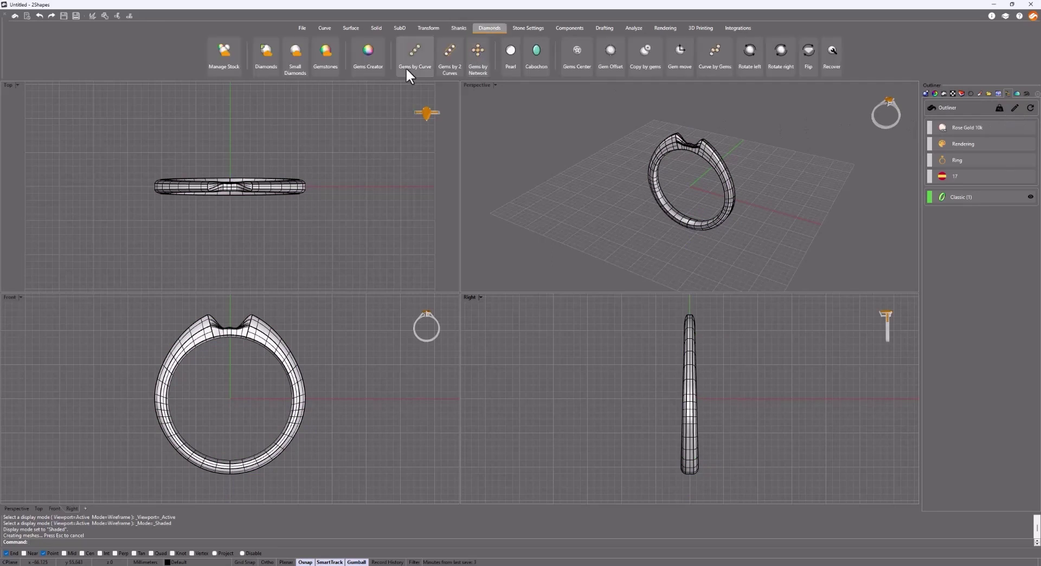
Create a round 6.5 diamond of about 1 carat and raise it to the ring's top.
click(373, 62)
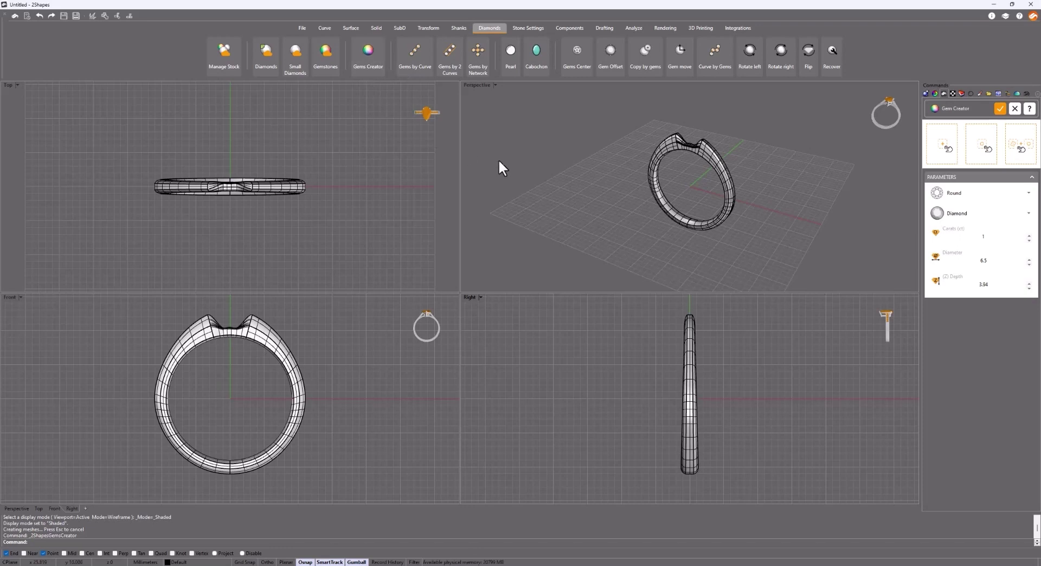
click(946, 147)
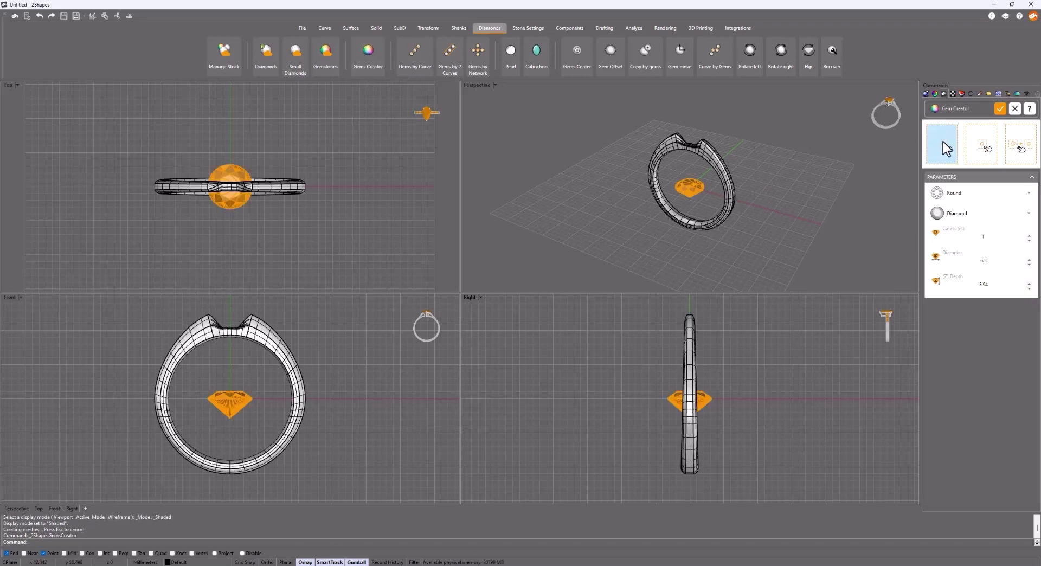
click(237, 401)
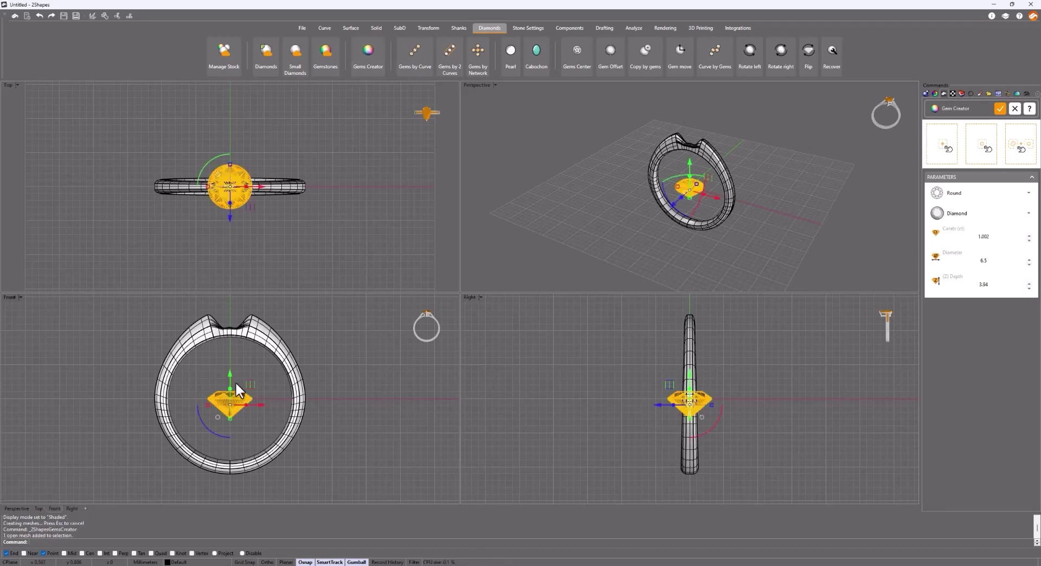
right_drag(232, 341, 228, 374)
drag(227, 400, 242, 307)
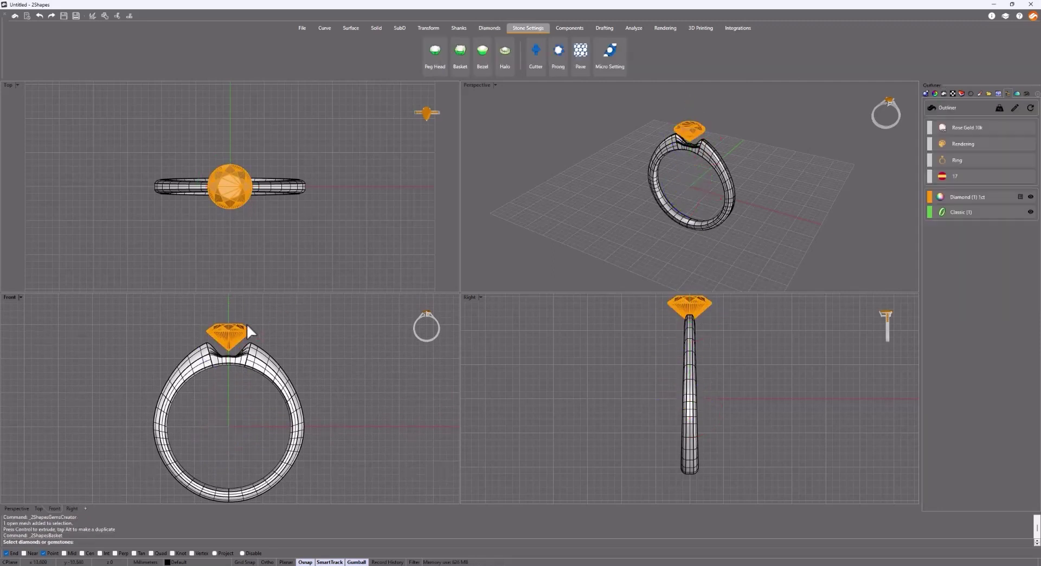
Set the diamond in a four-prong BA001 basket.
click(239, 338)
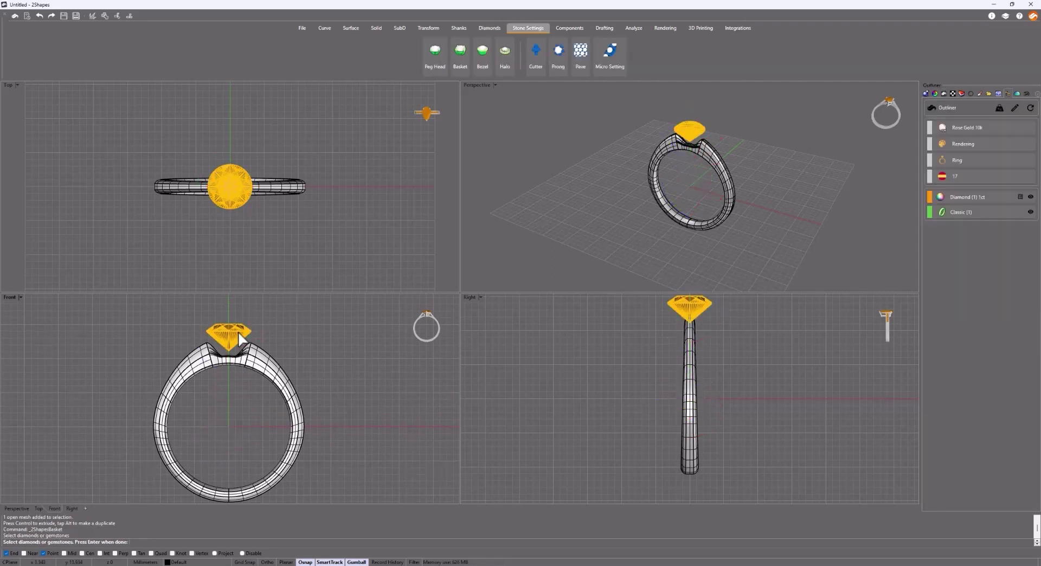
click(464, 60)
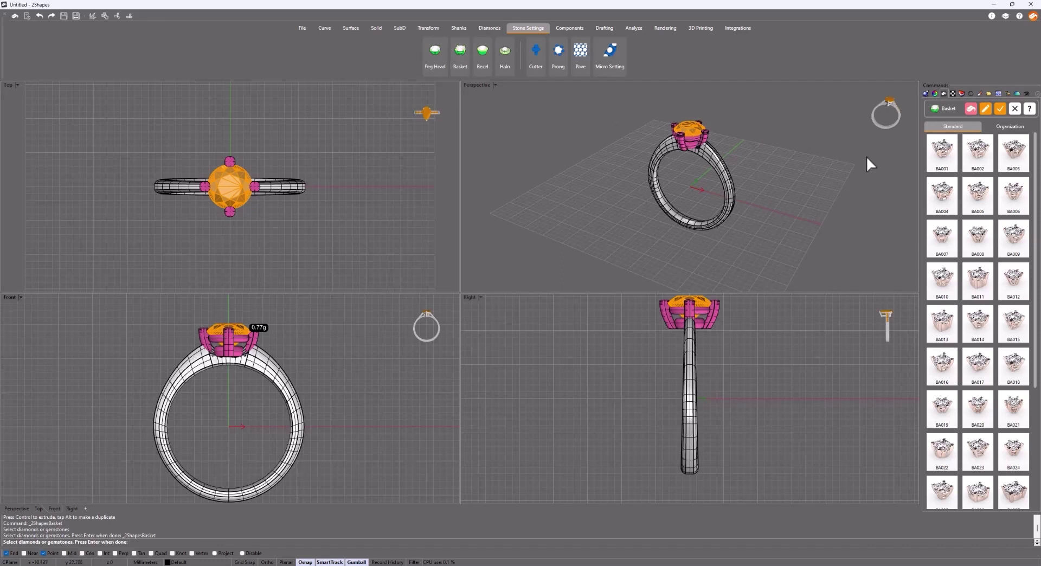
click(942, 157)
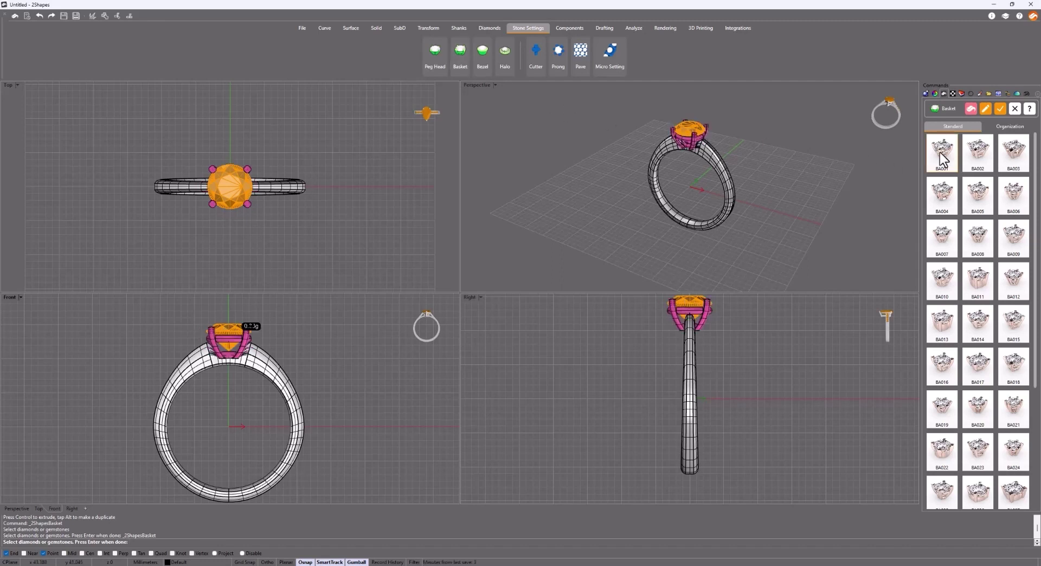
Switch the basket setting's mode to Circle.
click(985, 109)
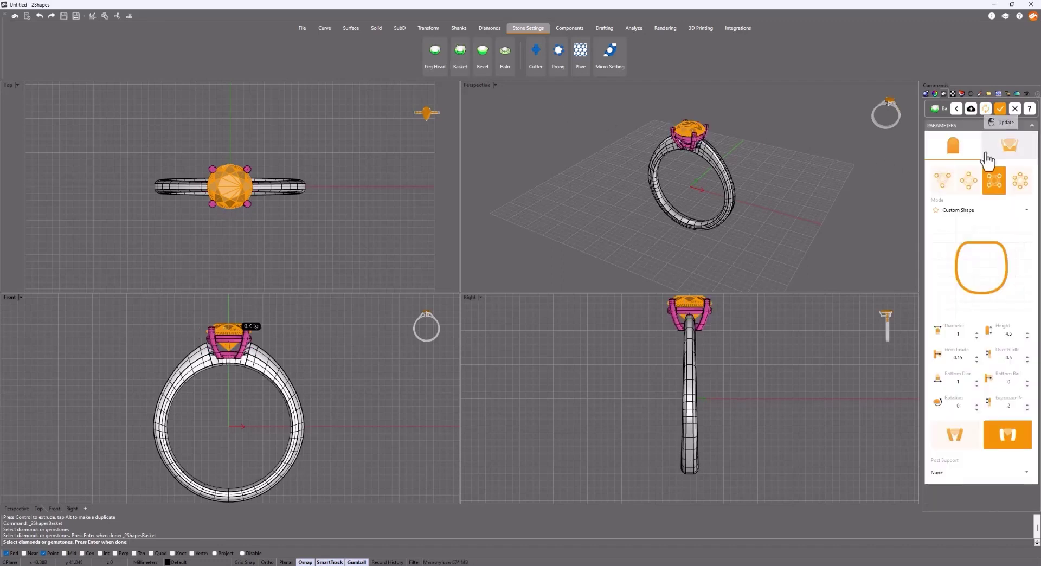
click(1026, 210)
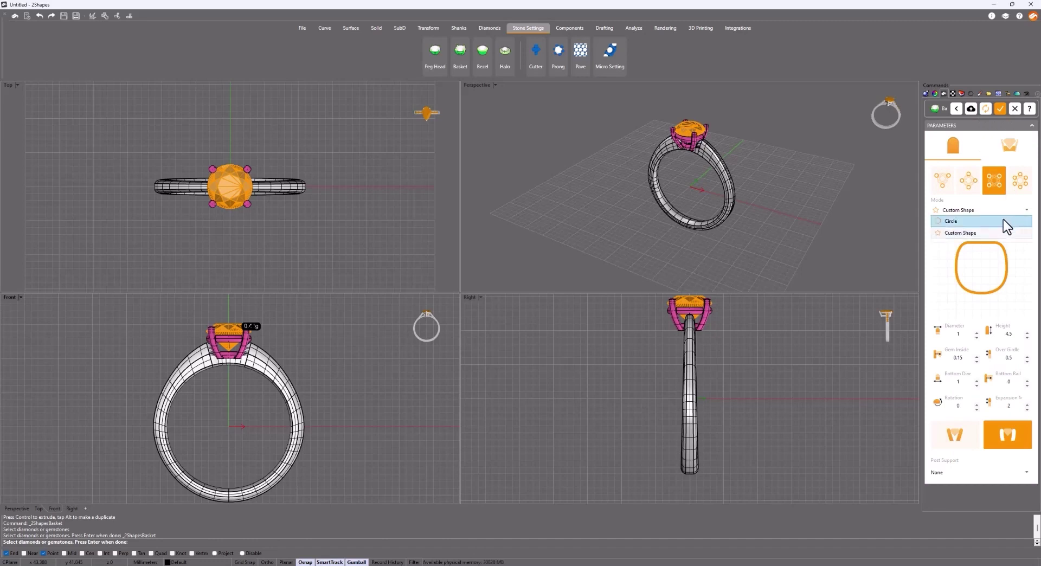
click(1003, 220)
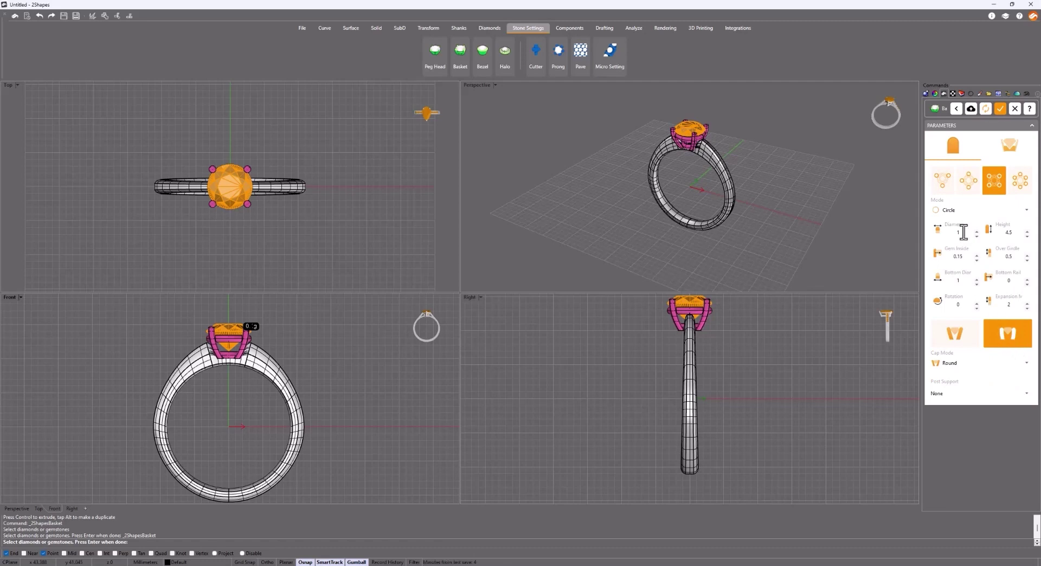
Set prong Height 4, Gem Inside 0.4 and Bottom Rail 0.5.
click(996, 232)
text(4)
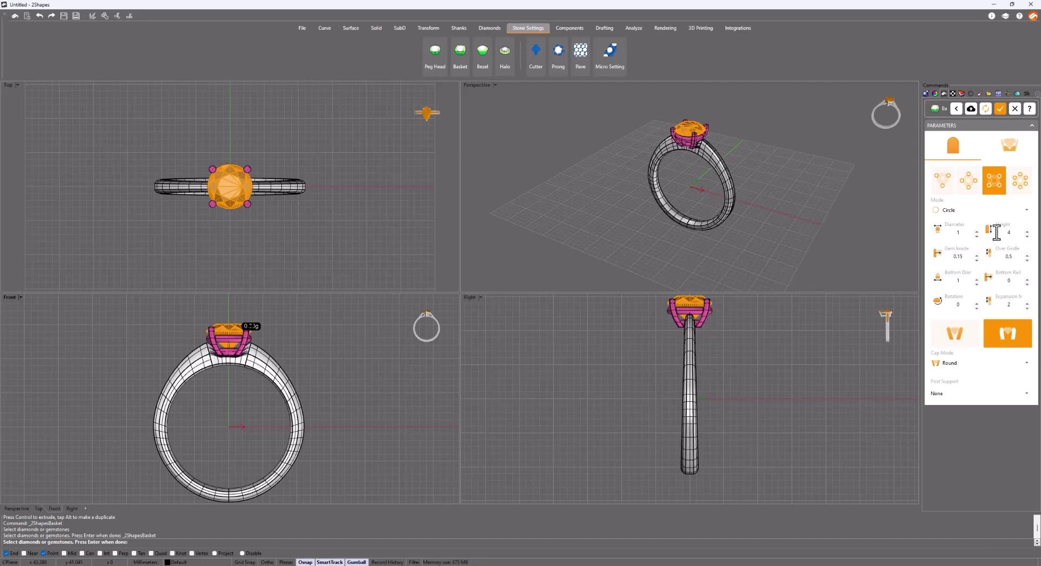
click(946, 256)
text(0.4)
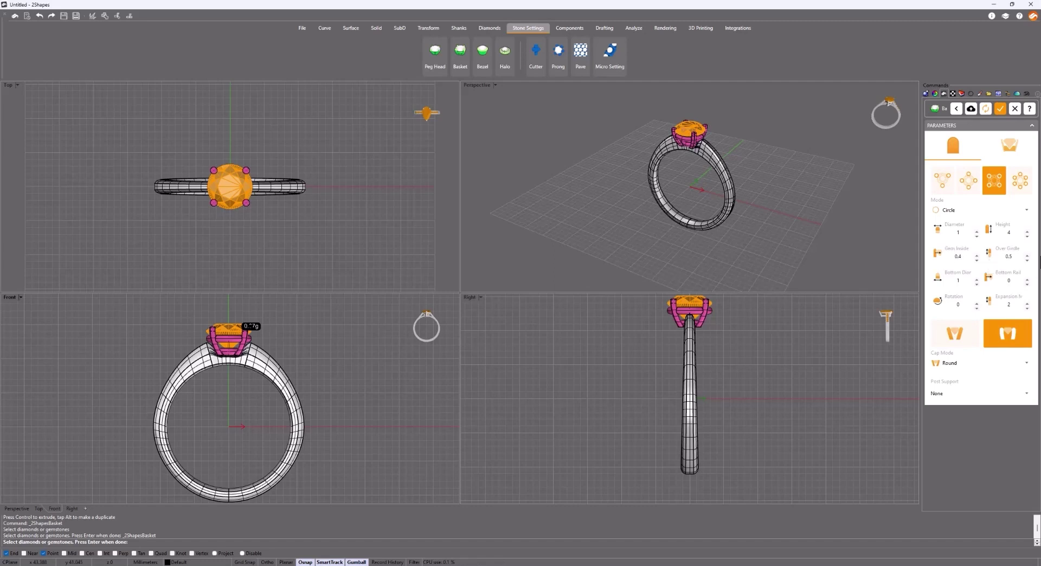
click(1013, 257)
click(1003, 281)
text(0.5)
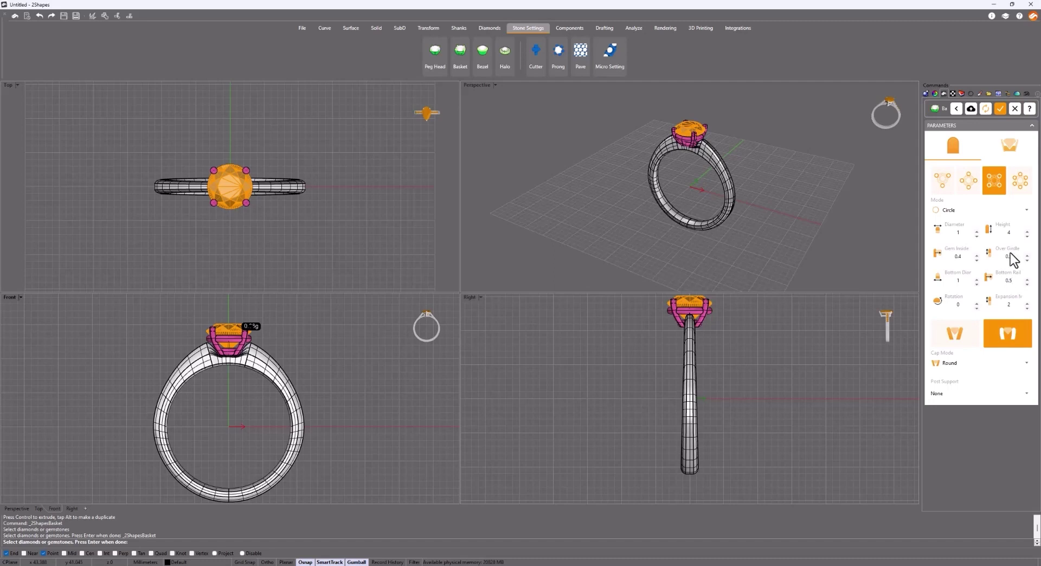
Give both the upper and lower basket rails the rounded-square profile 002.
click(1011, 151)
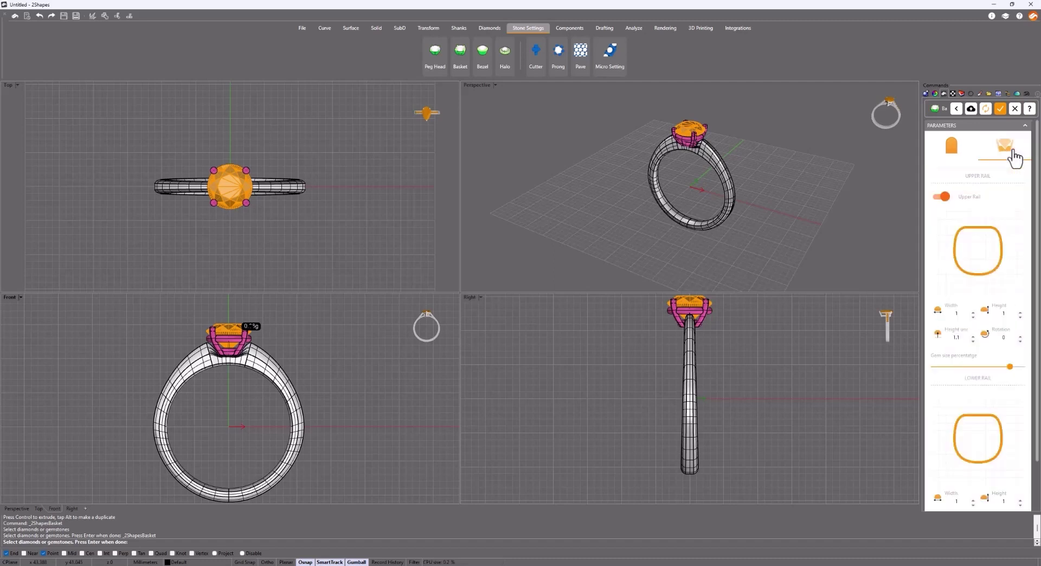
mouse_move(955, 254)
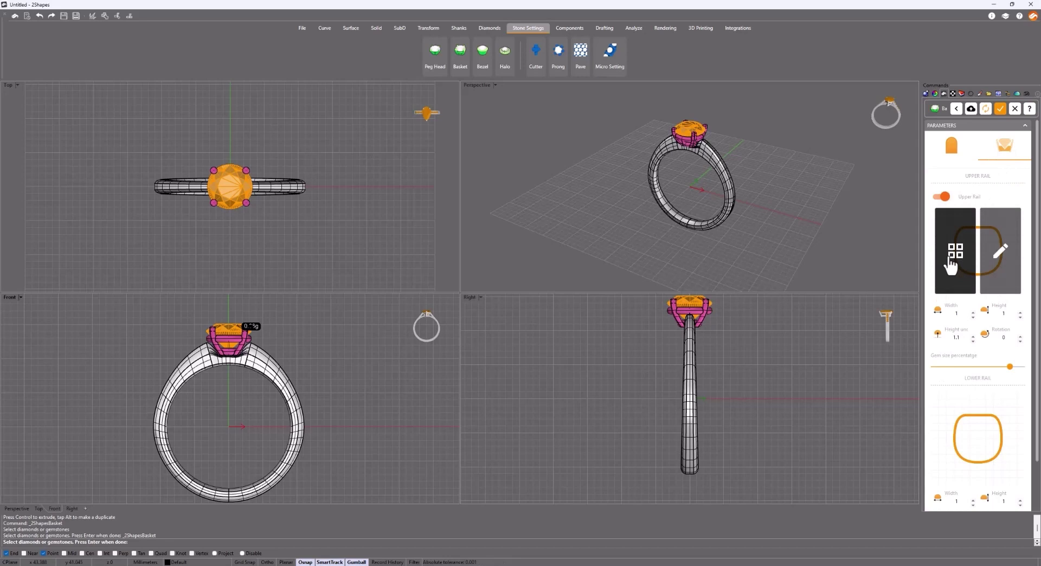
click(950, 260)
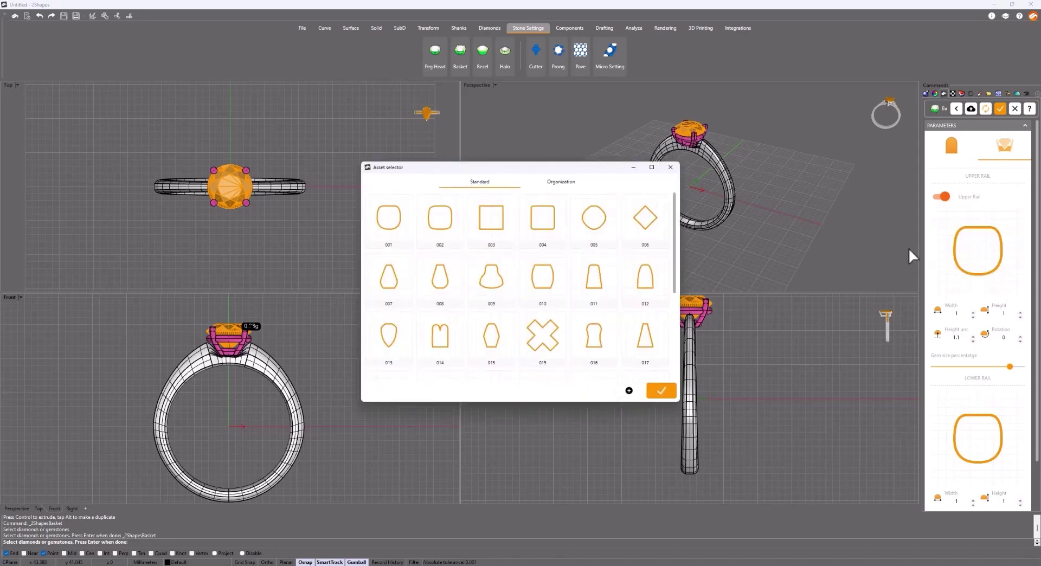
click(448, 232)
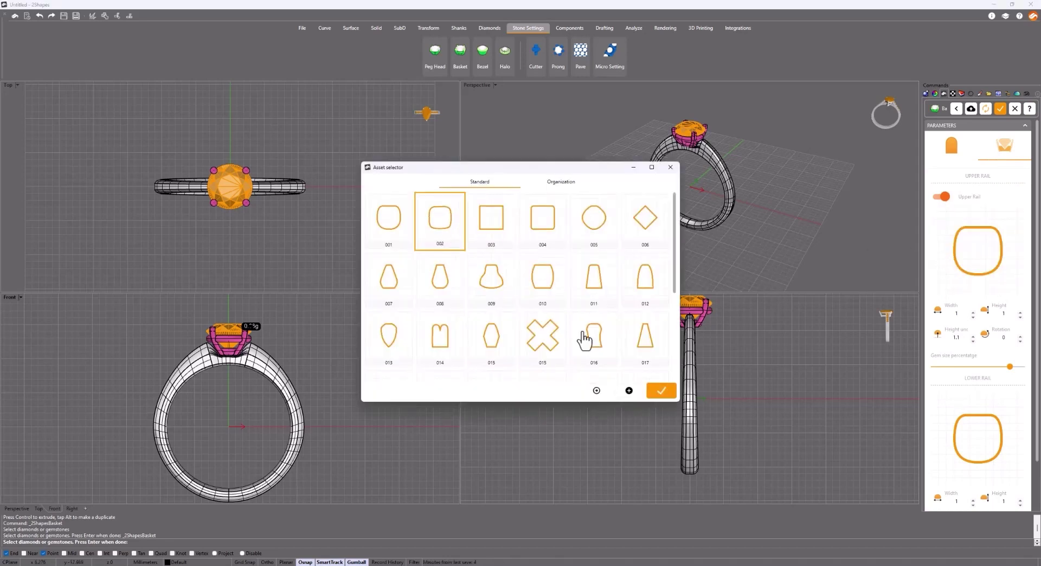
click(656, 391)
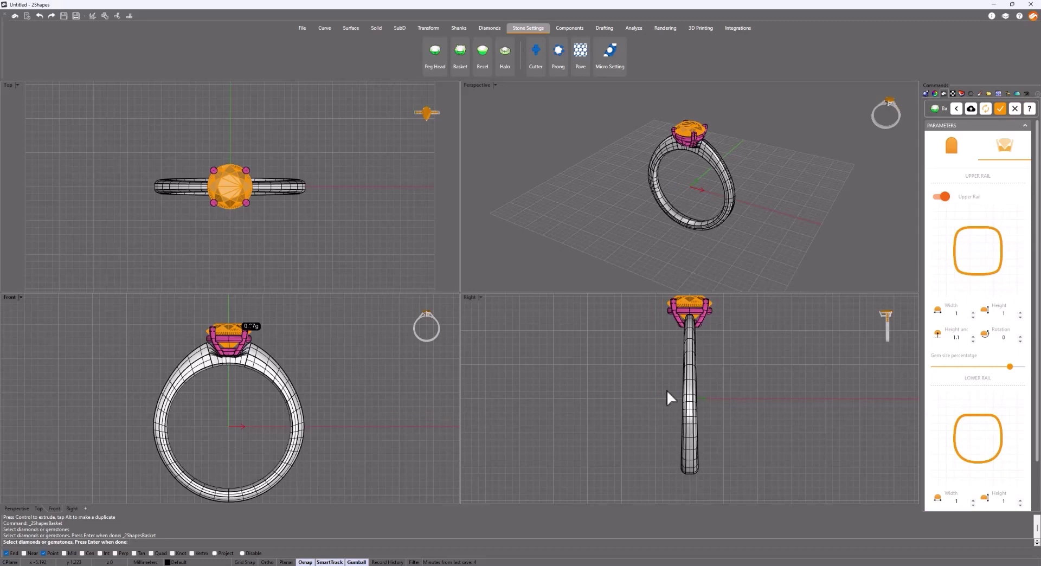
click(953, 437)
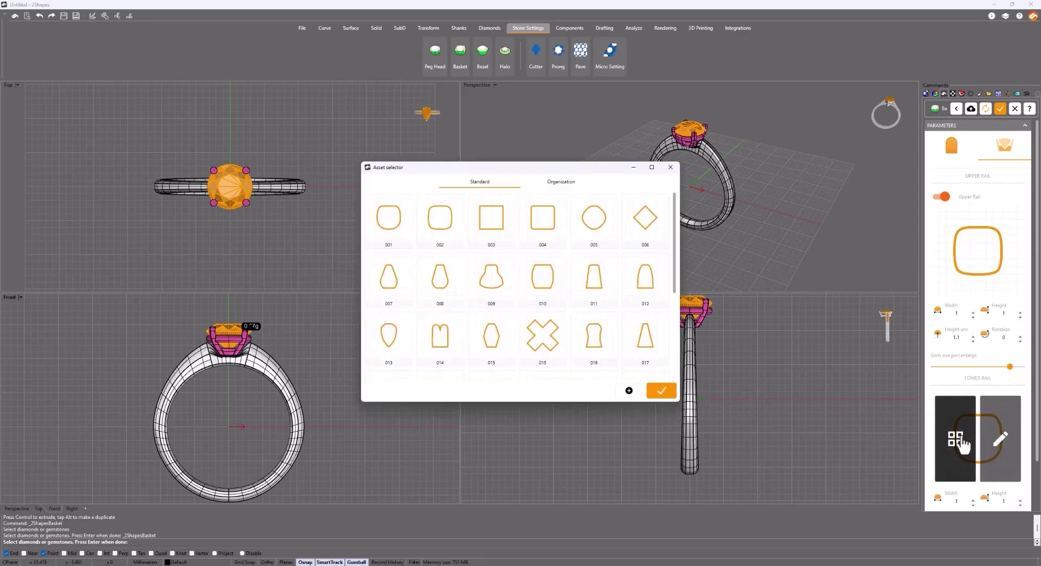
click(450, 232)
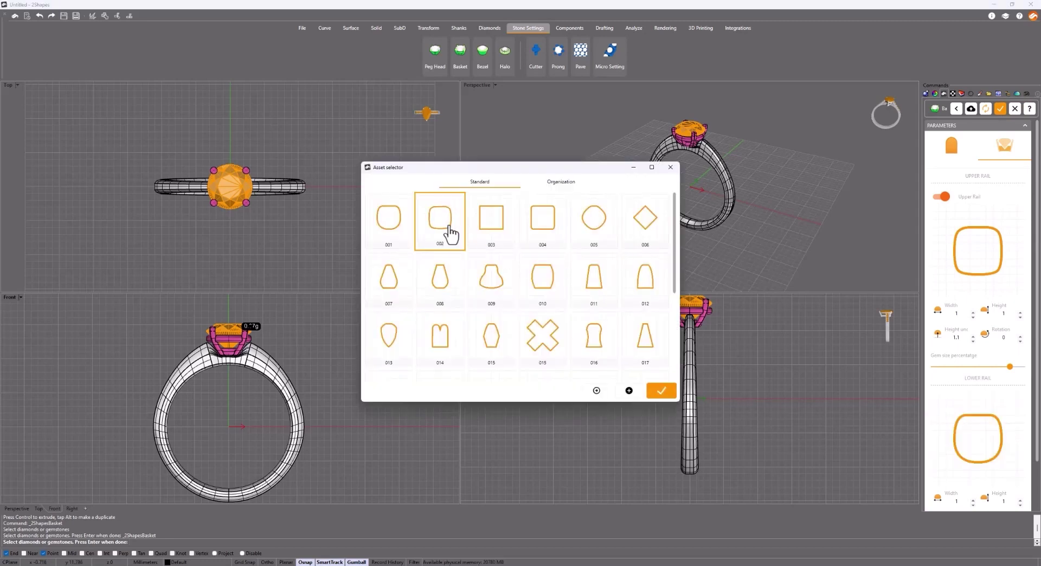
click(654, 393)
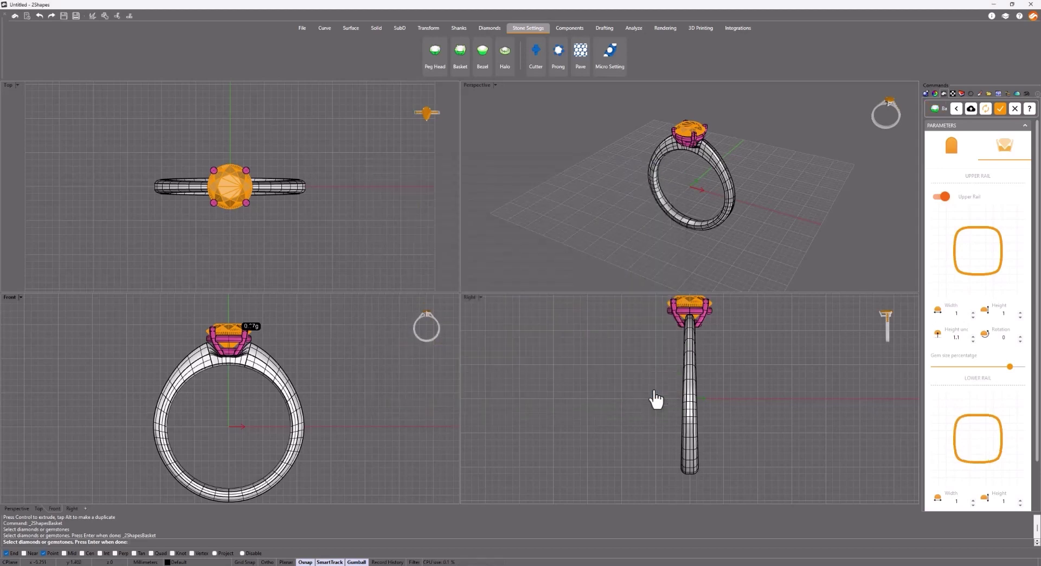
Set upper rail height to 1.3 and lower rail width to 0.6, then commit the basket.
click(948, 337)
text(1.3)
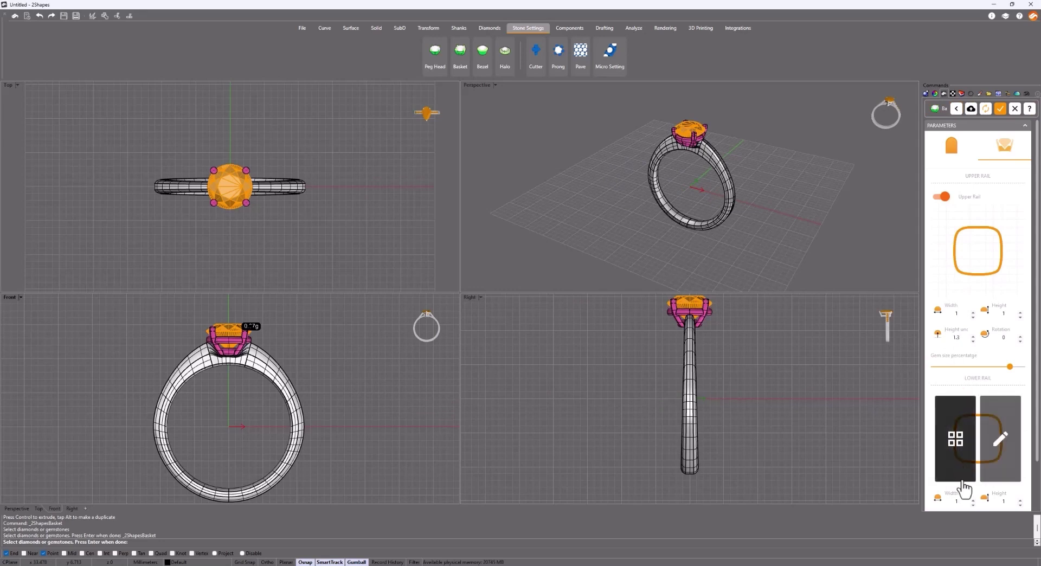
scroll(964, 477, down, 2)
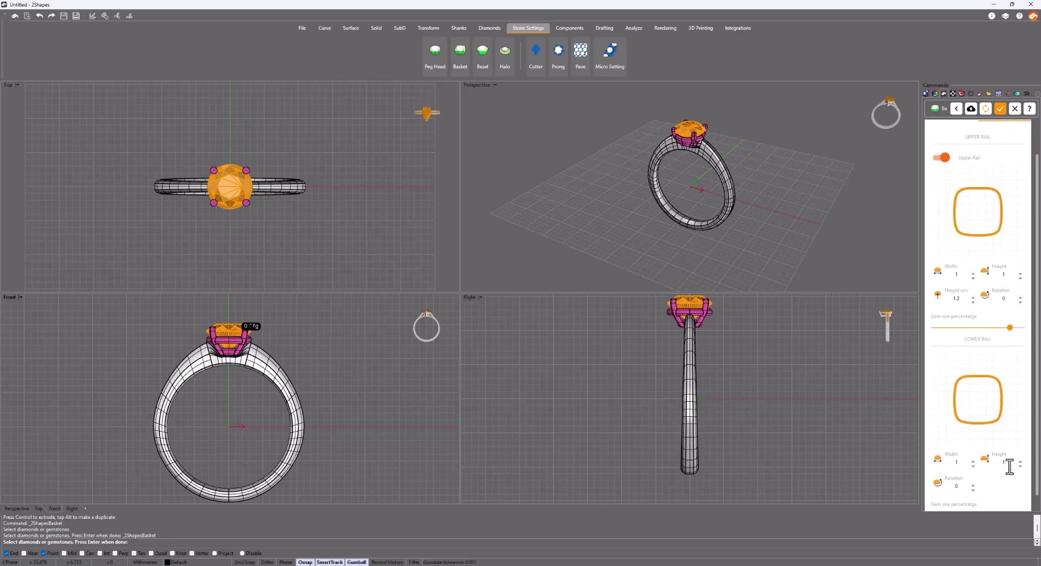
click(946, 464)
text(0.6)
click(1001, 110)
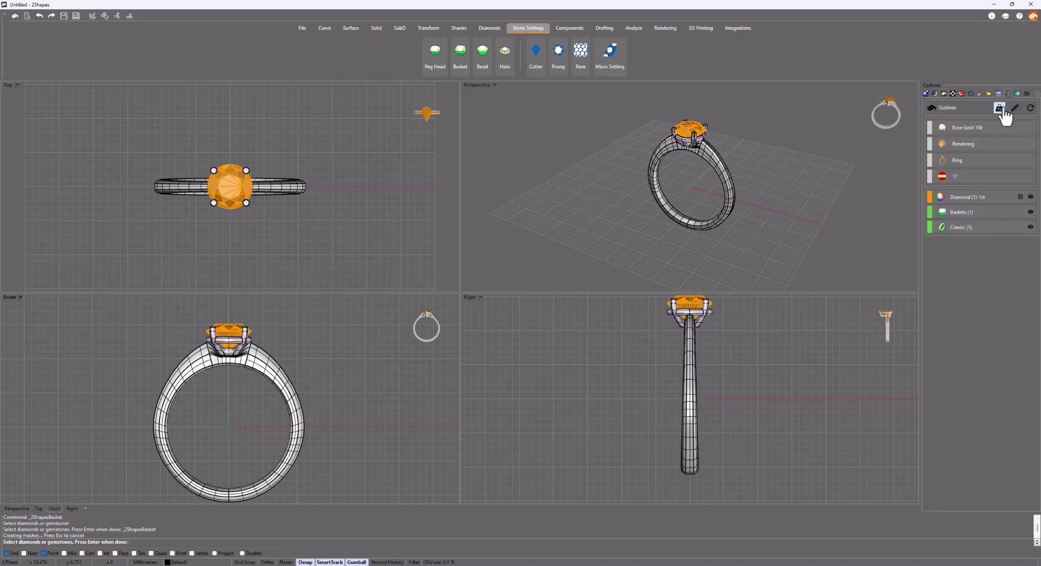
Select the ring band and stone head, then check and close the dockable panel list.
click(717, 158)
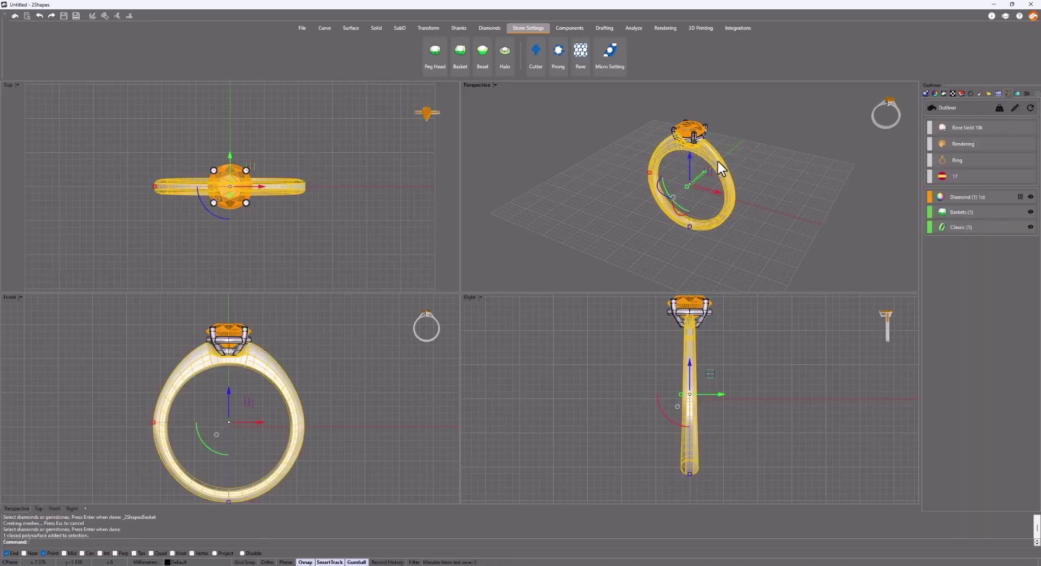
click(692, 138)
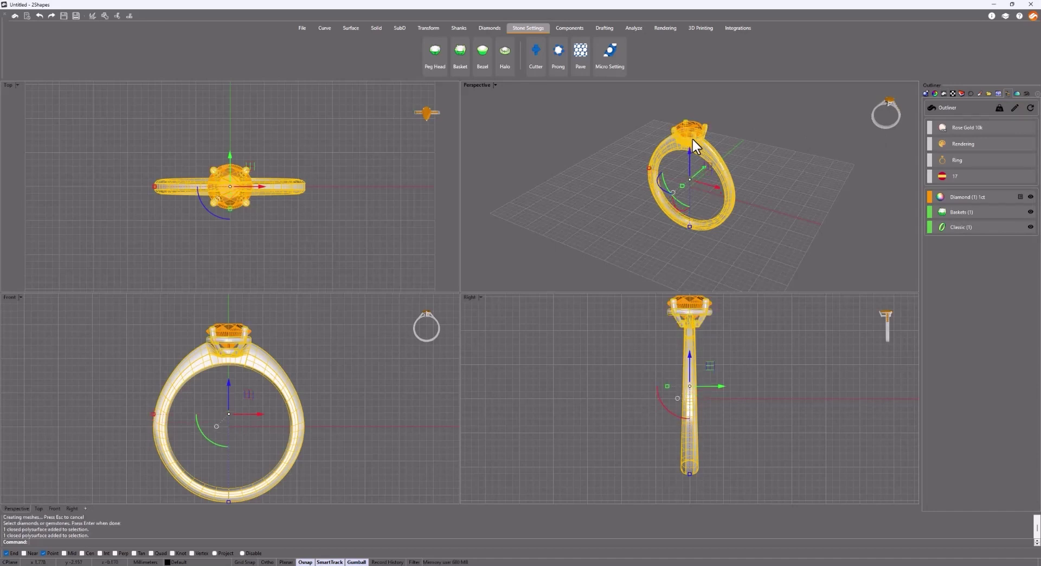
click(1037, 93)
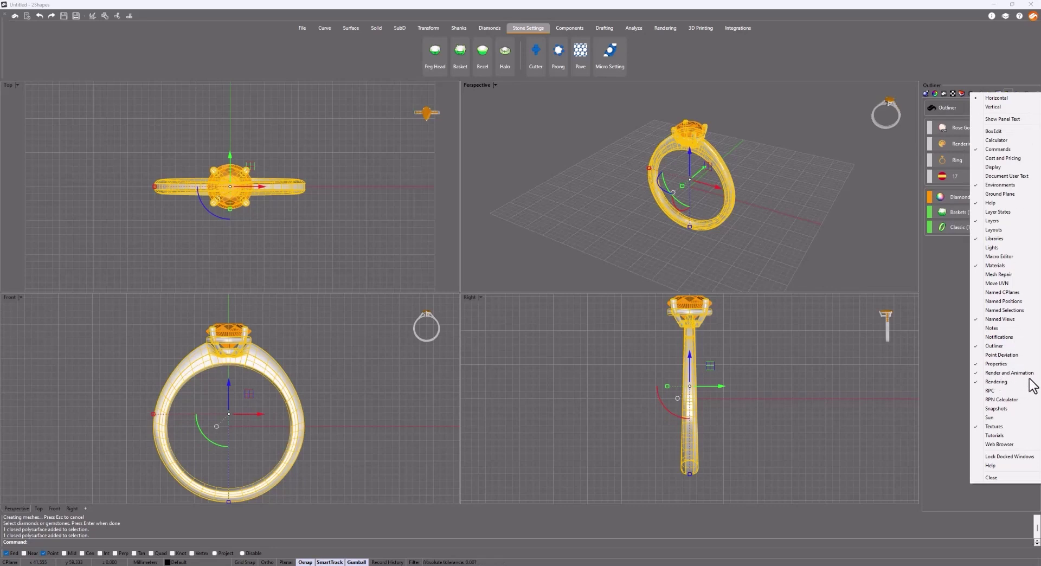
click(999, 73)
Apply the White Gold 18 metal material to the selected band and head.
click(971, 92)
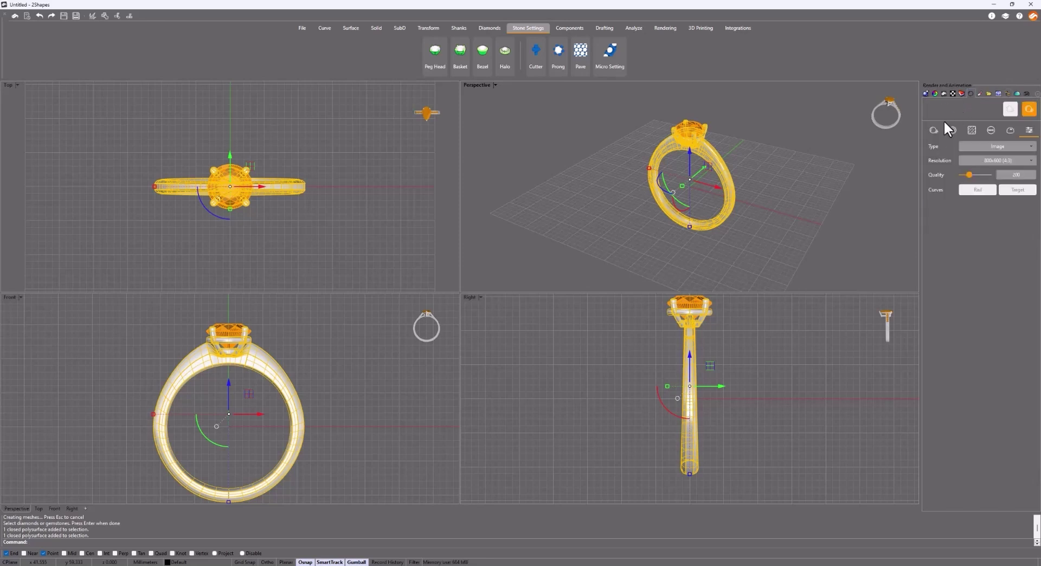
click(933, 131)
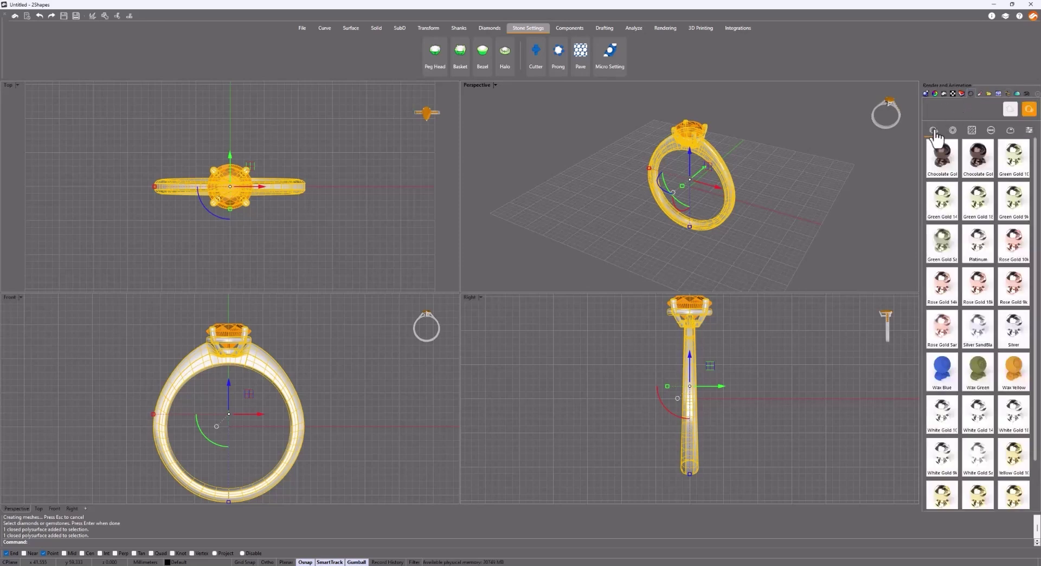
click(1014, 415)
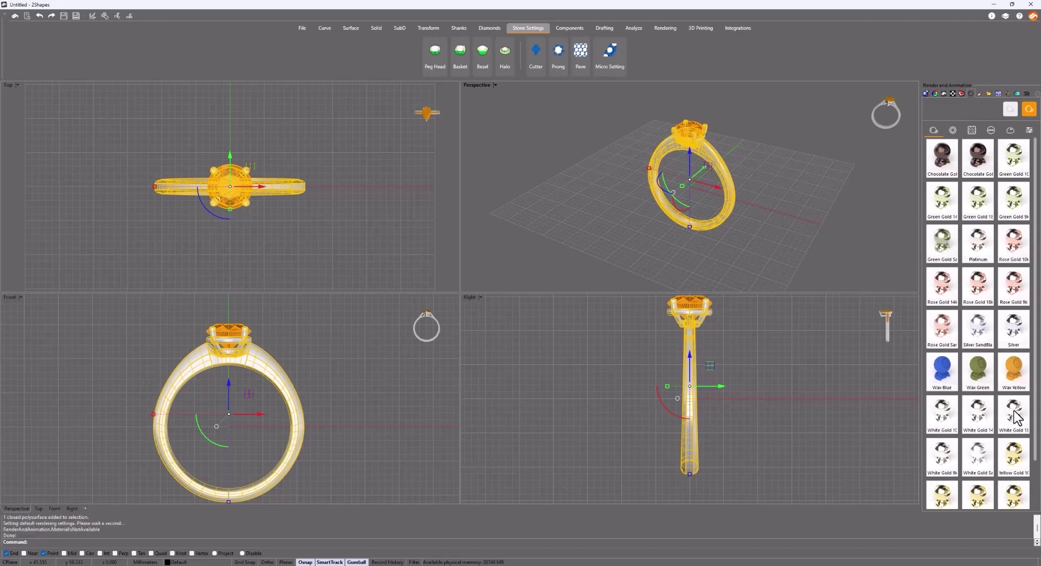
click(1013, 415)
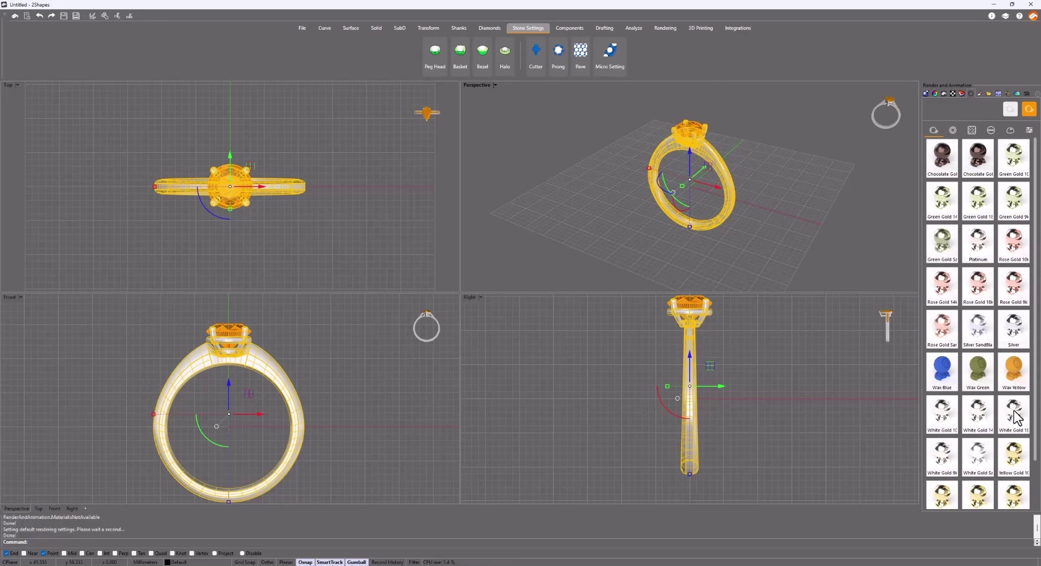
Give the stone the Diamond gem material and apply the Basic Ground environment.
click(886, 281)
click(692, 127)
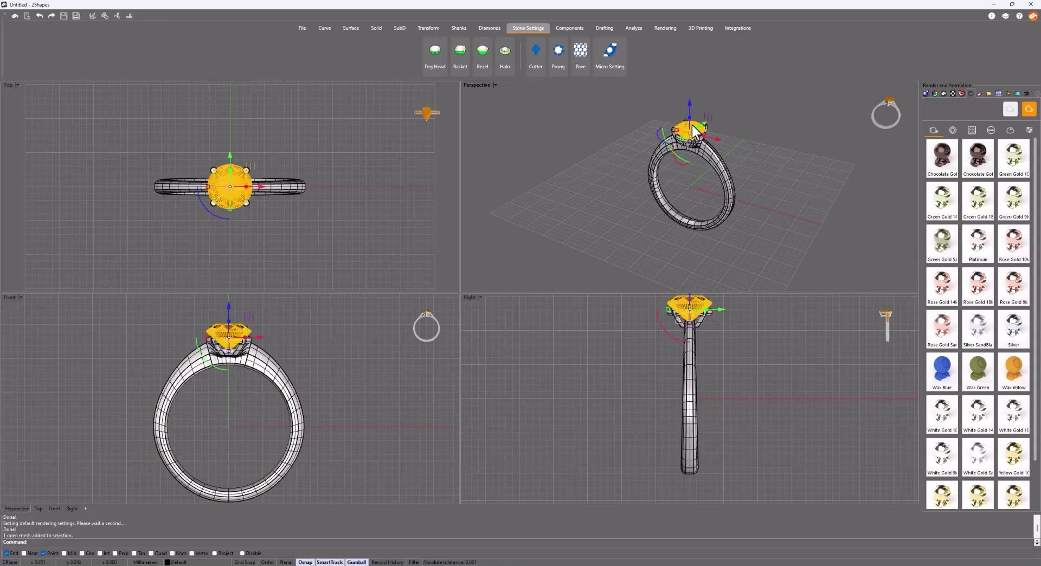
click(953, 130)
click(979, 217)
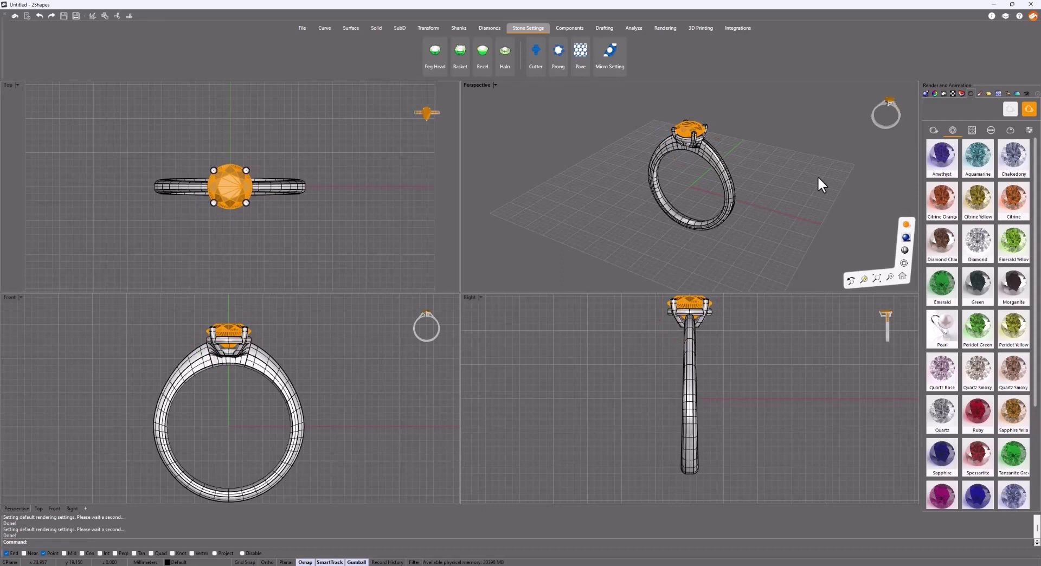
click(972, 131)
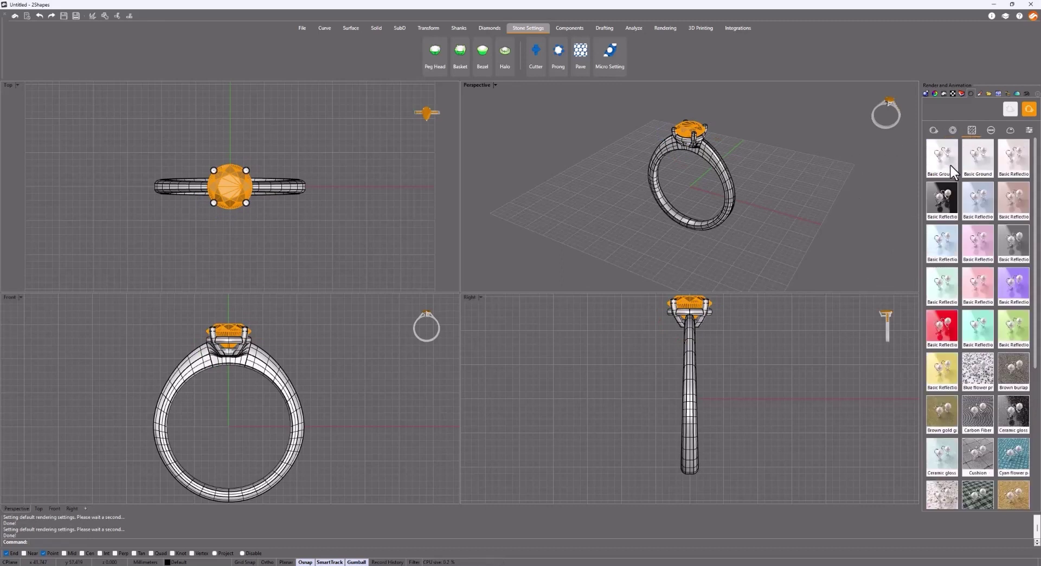
click(952, 171)
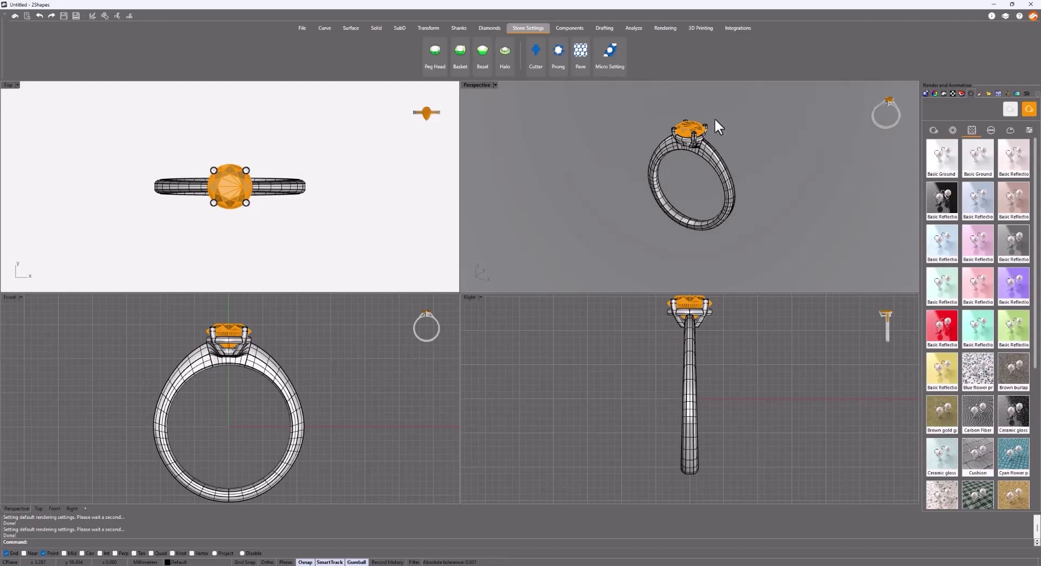
Switch the Perspective viewport to Raytraced and zoom in to view the ring from above.
mouse_move(822, 174)
right_down()
mouse_move(723, 220)
mouse_move(723, 242)
mouse_move(804, 233)
mouse_move(725, 228)
mouse_move(721, 244)
mouse_move(730, 245)
right_up()
click(906, 225)
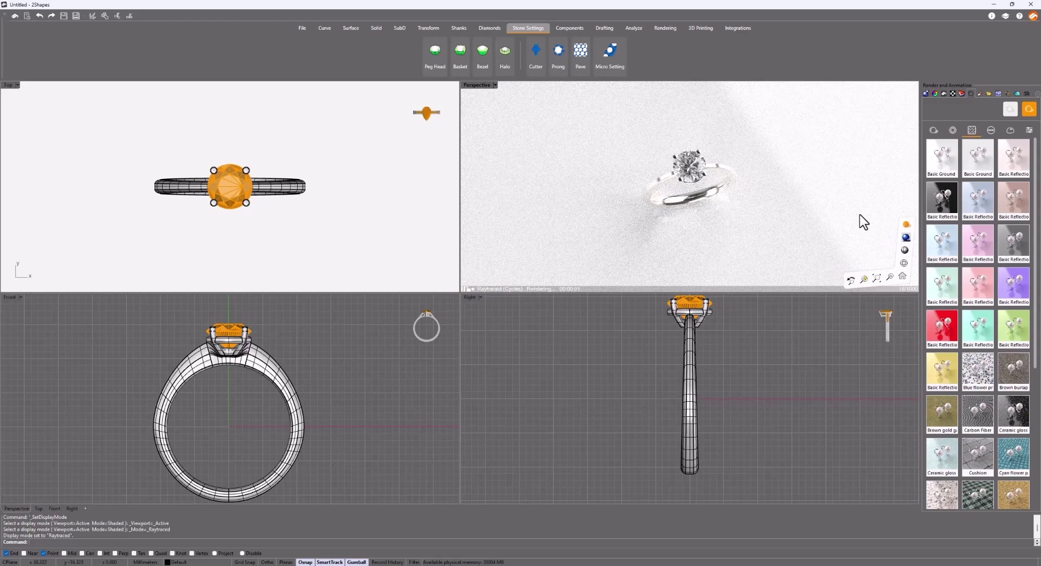
scroll(777, 192, up, 2)
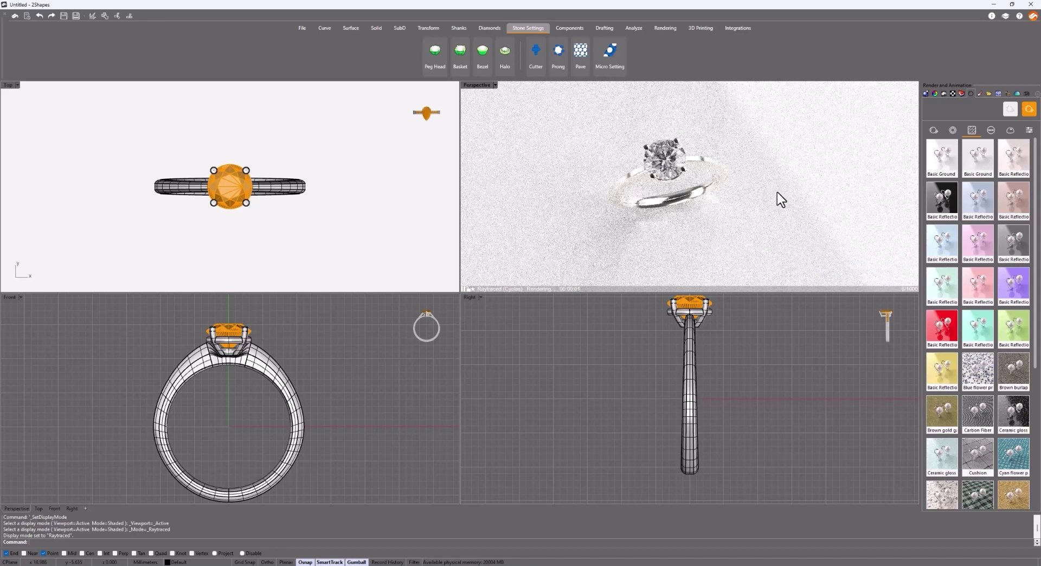
mouse_move(767, 181)
right_down()
mouse_move(801, 202)
mouse_move(779, 185)
right_up()
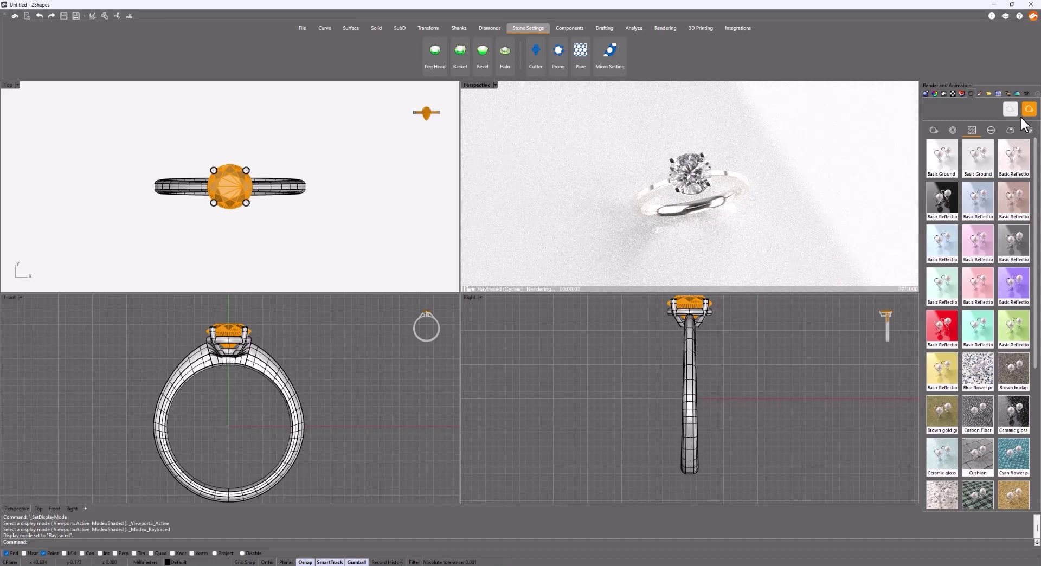
click(1029, 131)
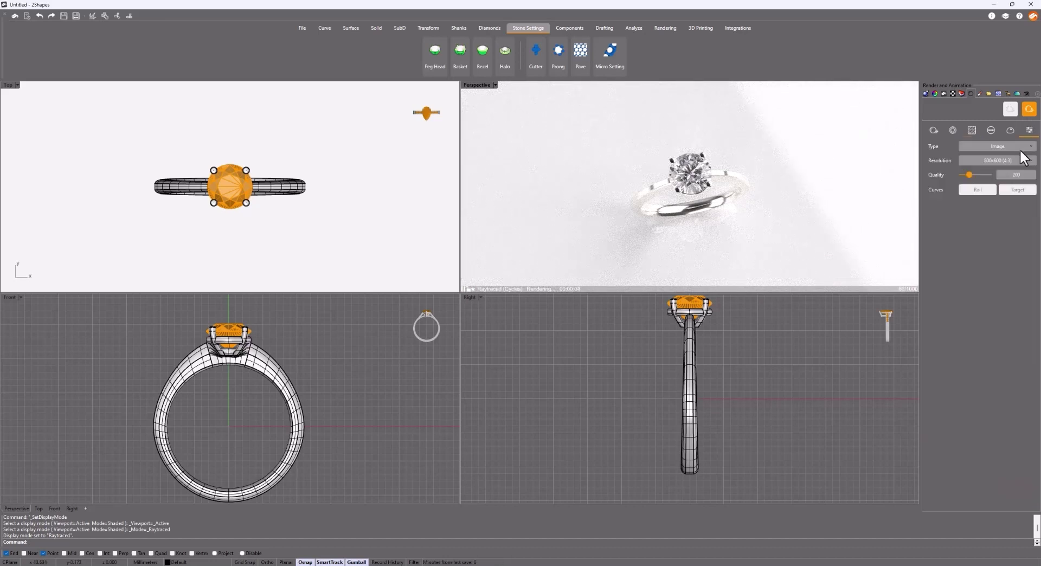
Set the output resolution to 1920x1080 (16:9) HD and start the render.
click(1019, 159)
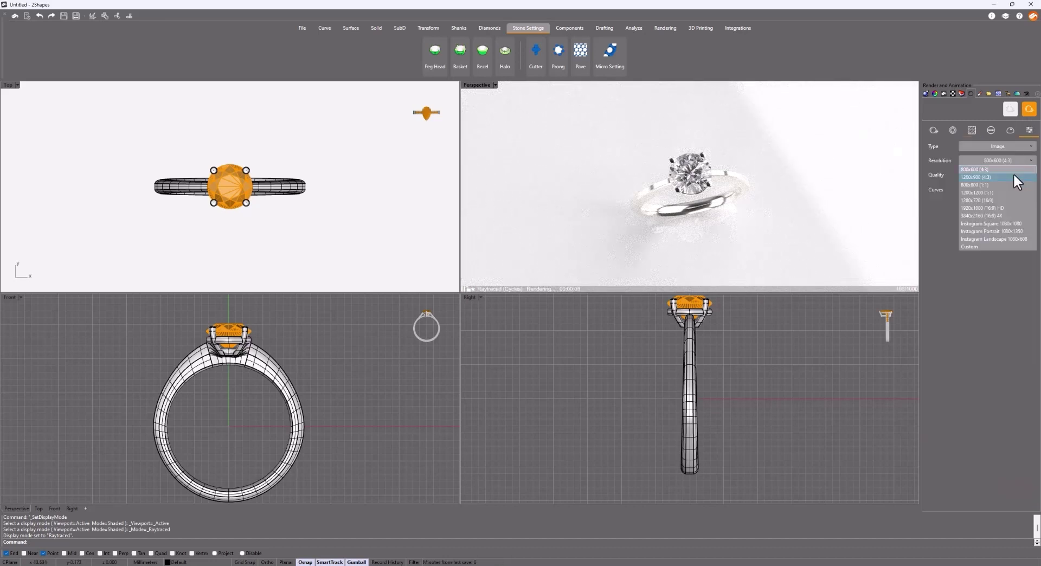
click(1000, 207)
click(1028, 110)
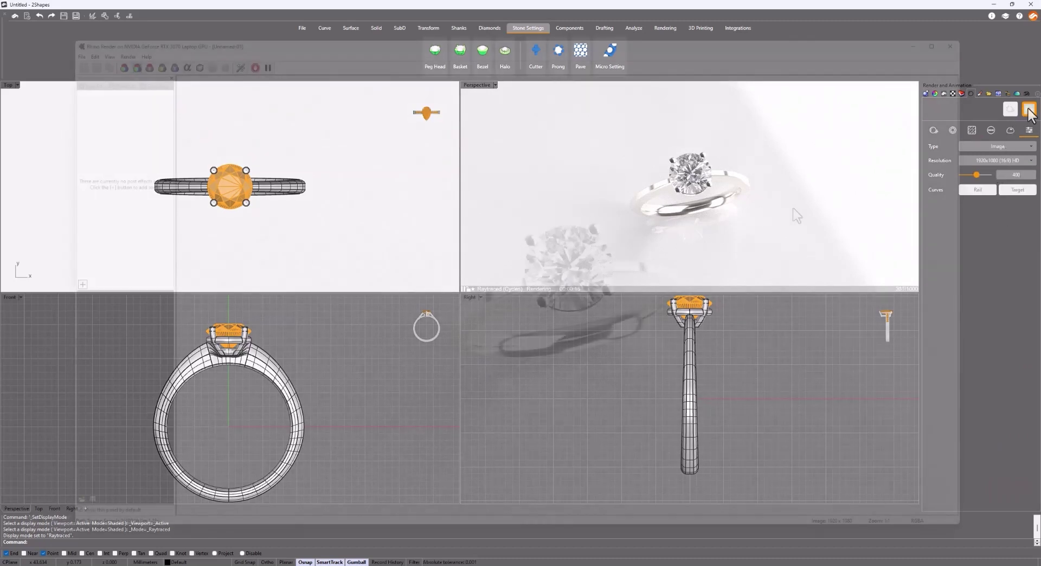